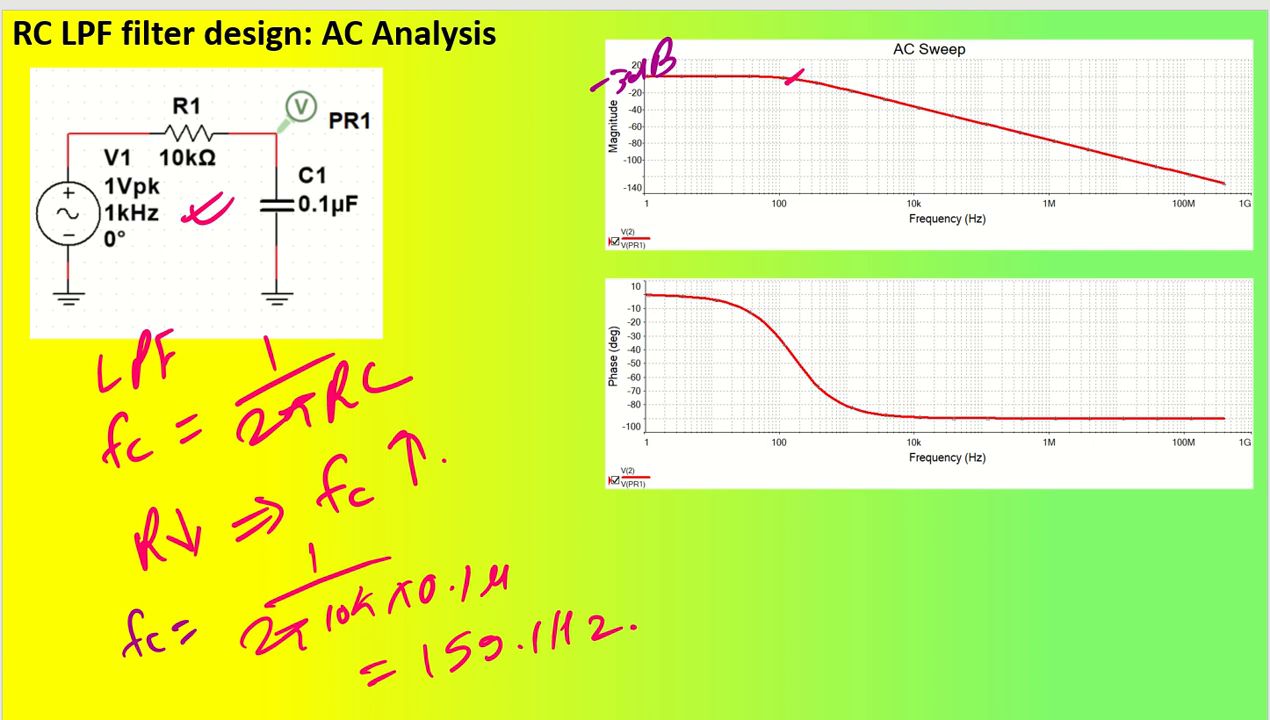
# Switch to Multisim and place an AC_VOLTAGE signal source on the RC LPF design schematic
pyautogui.hotkey('alt', 'Tab')
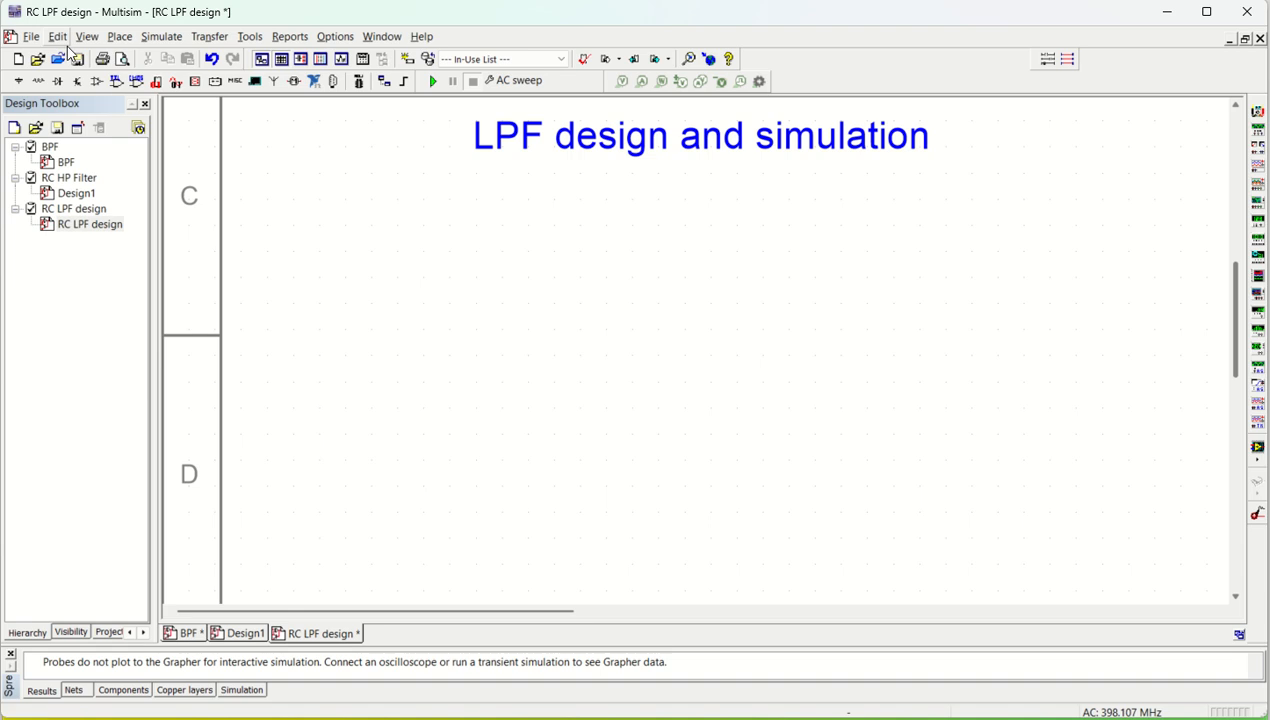
pyautogui.click(119, 36)
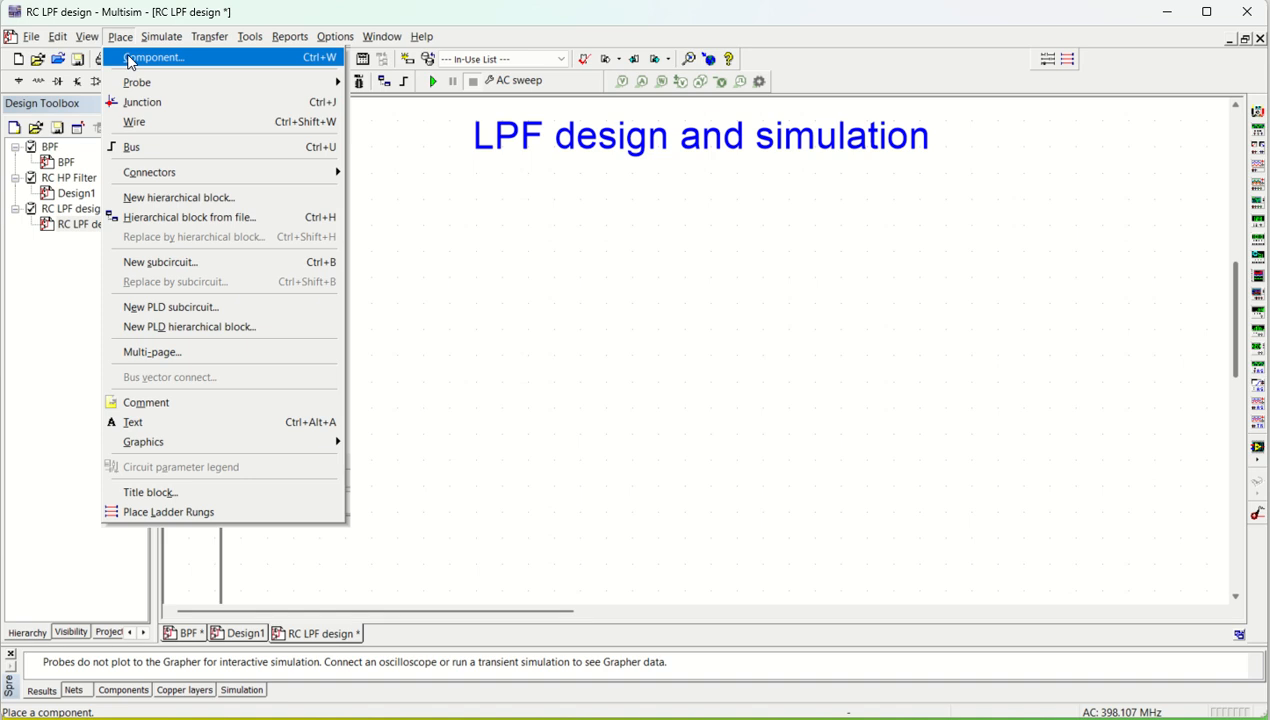
pyautogui.click(150, 58)
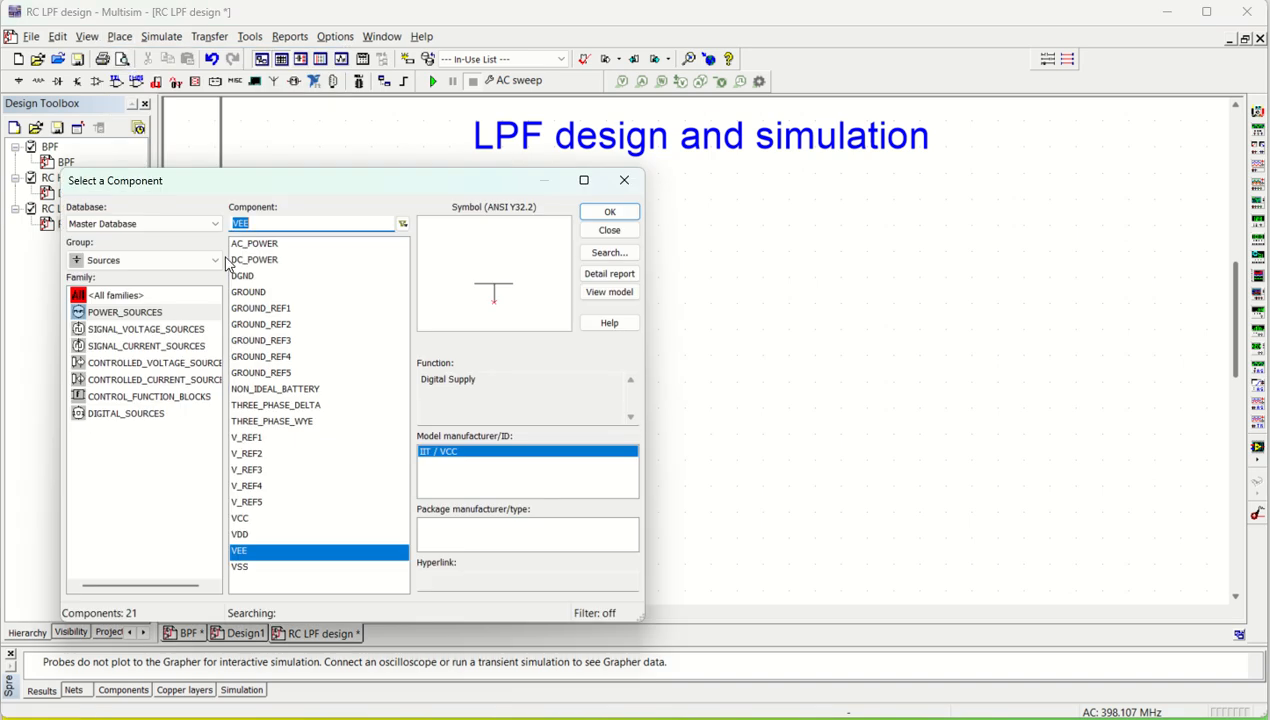
pyautogui.click(117, 330)
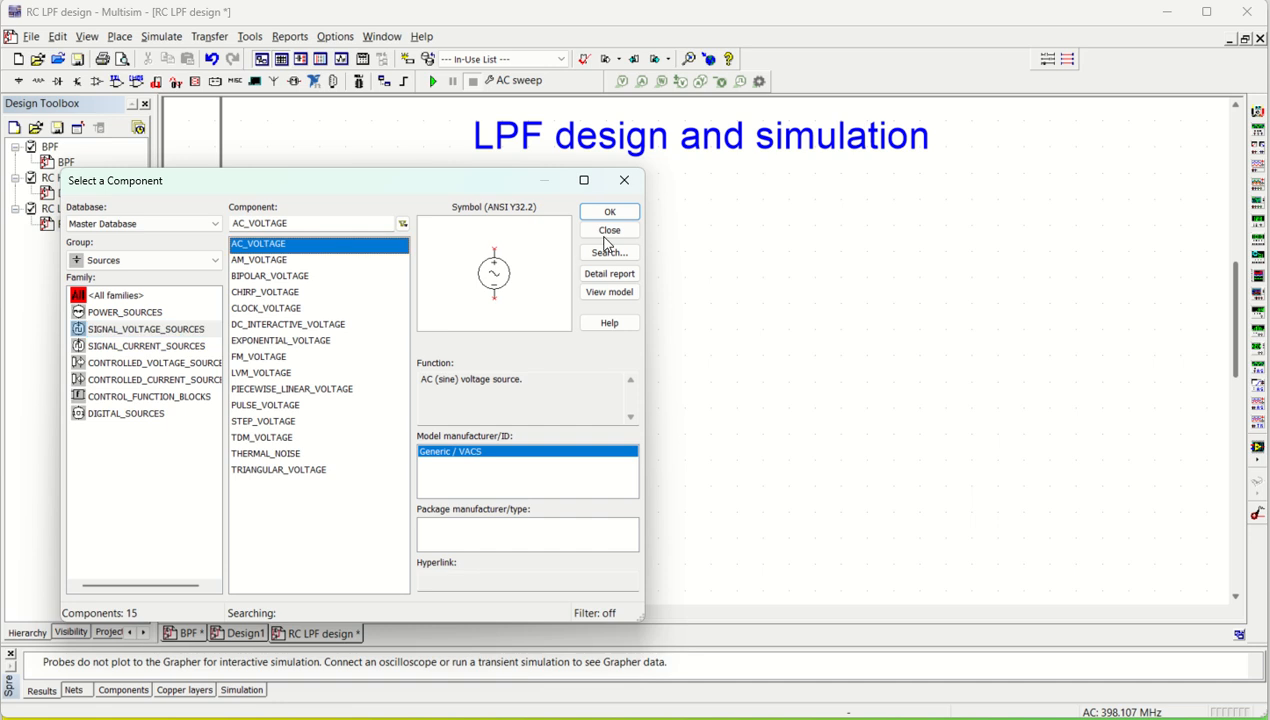
pyautogui.click(609, 212)
pyautogui.click(428, 447)
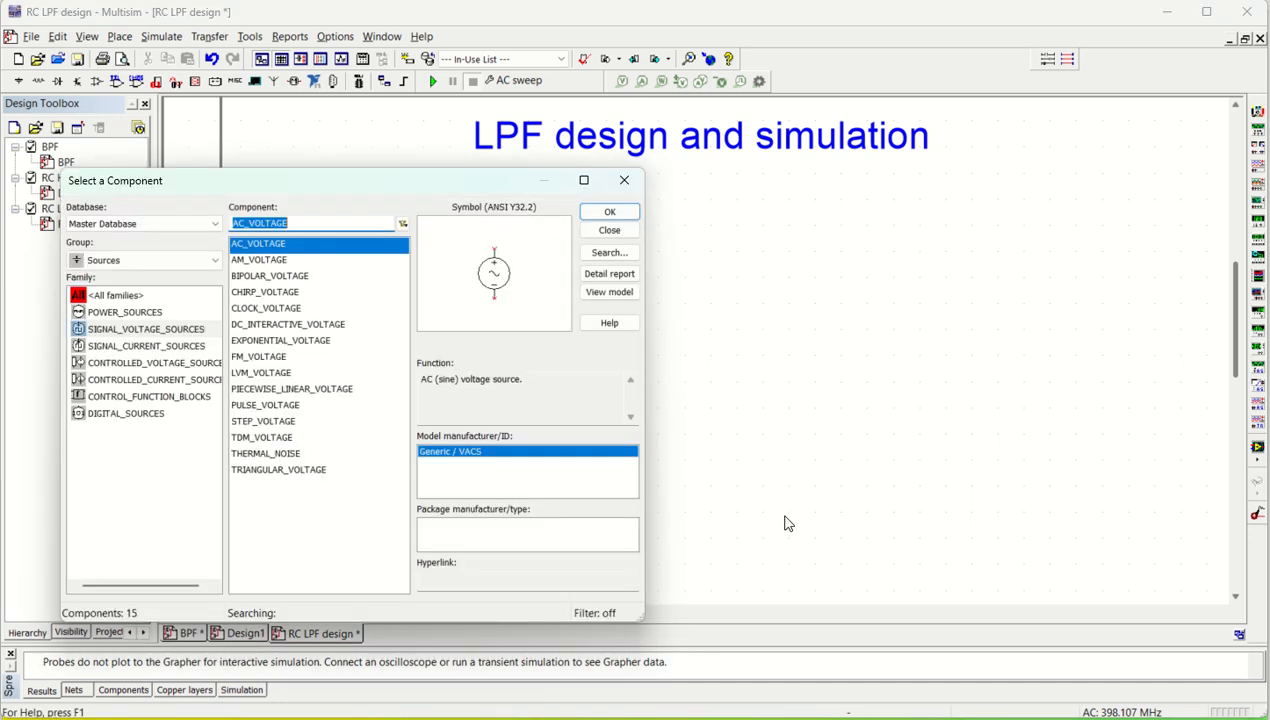
# Place a GROUND symbol from the power sources directly below the AC voltage source
pyautogui.click(124, 262)
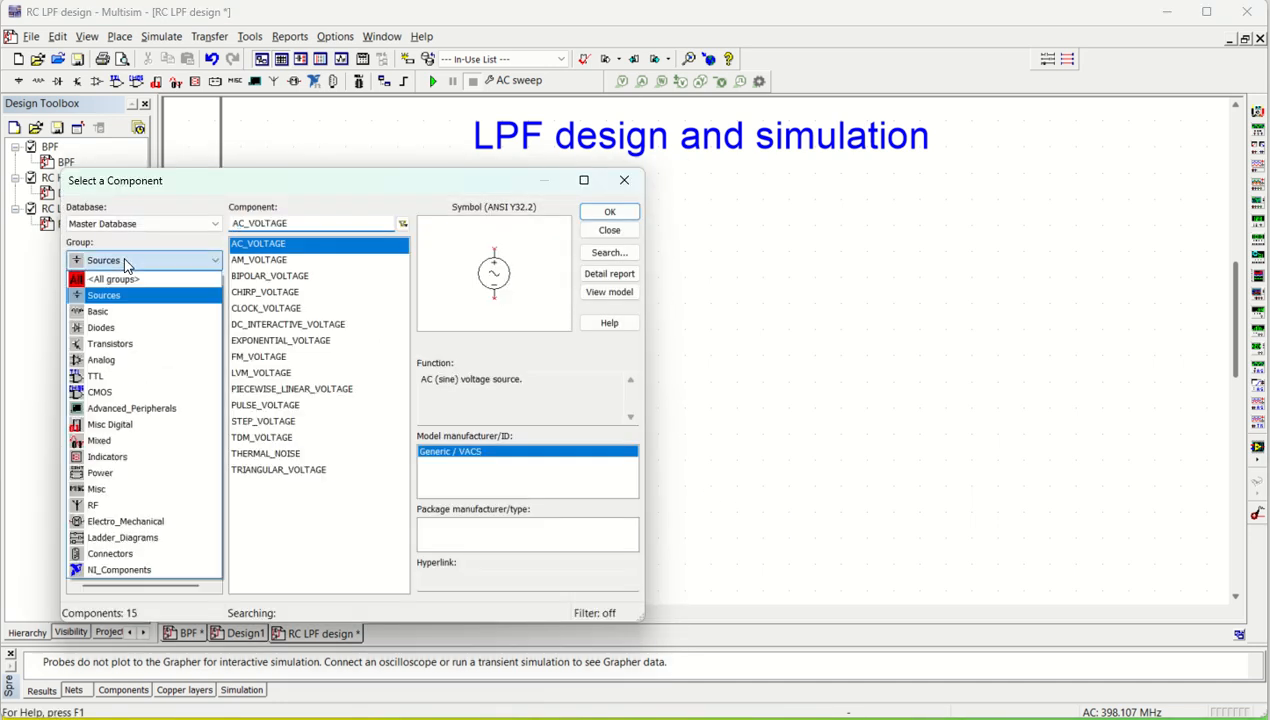
pyautogui.click(125, 263)
pyautogui.click(150, 313)
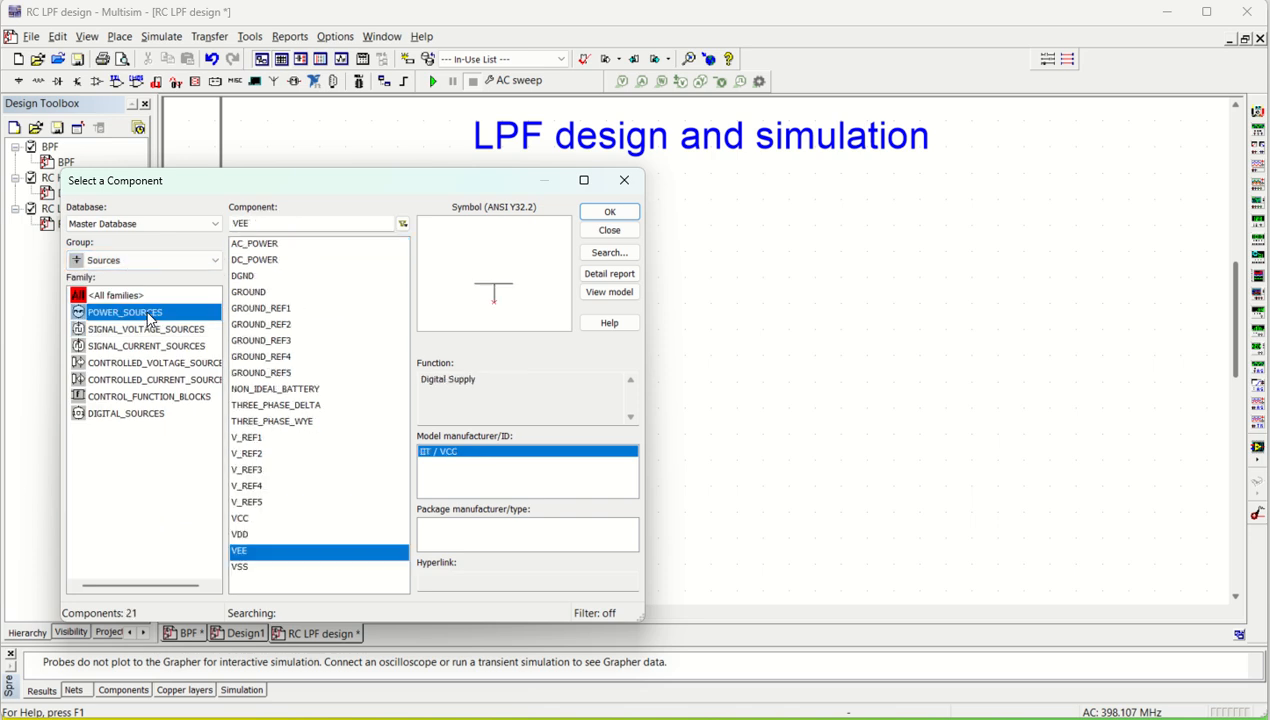
pyautogui.click(249, 293)
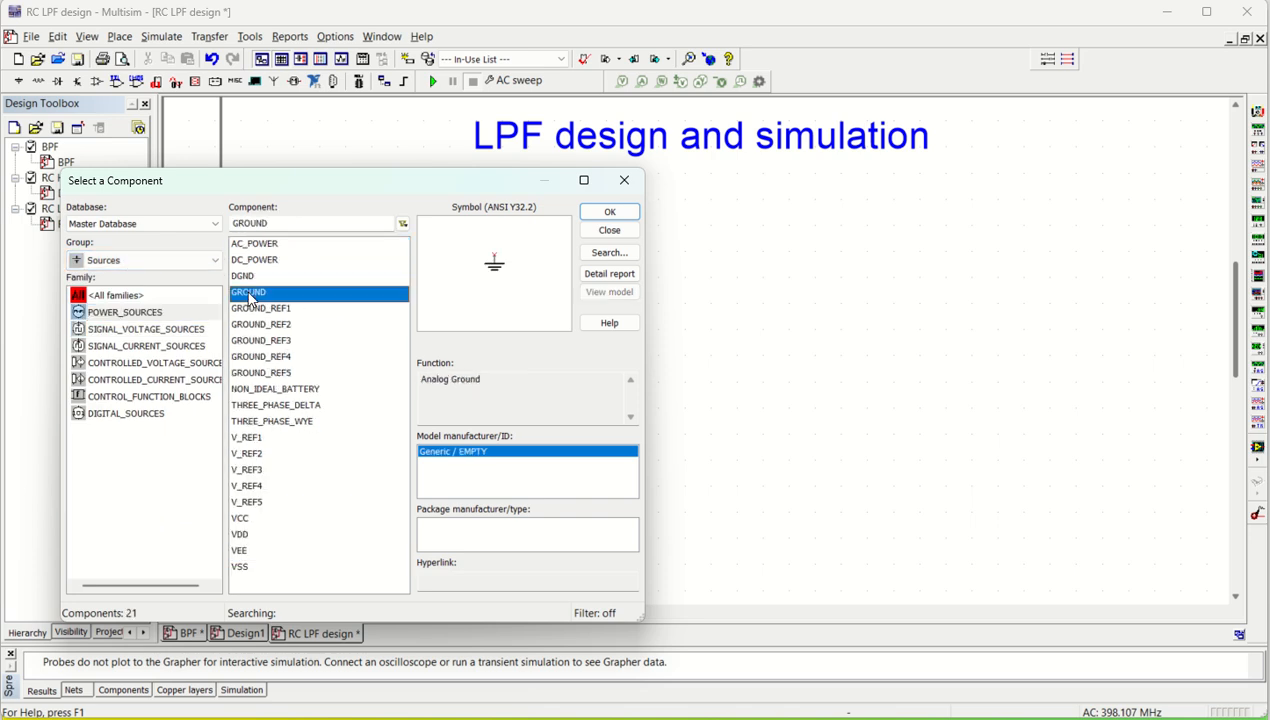
pyautogui.click(601, 214)
pyautogui.click(433, 531)
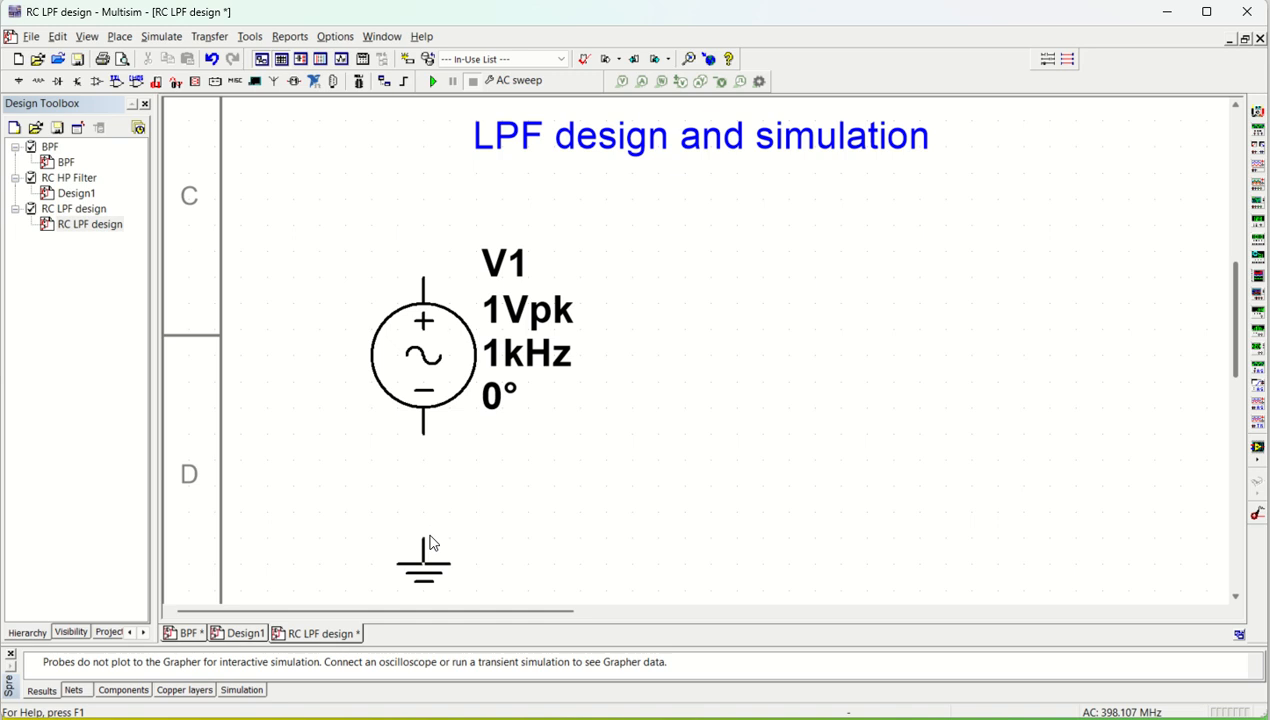
# Place a 1k resistor from the Basic group horizontally, up and to the right of the AC source
pyautogui.click(110, 260)
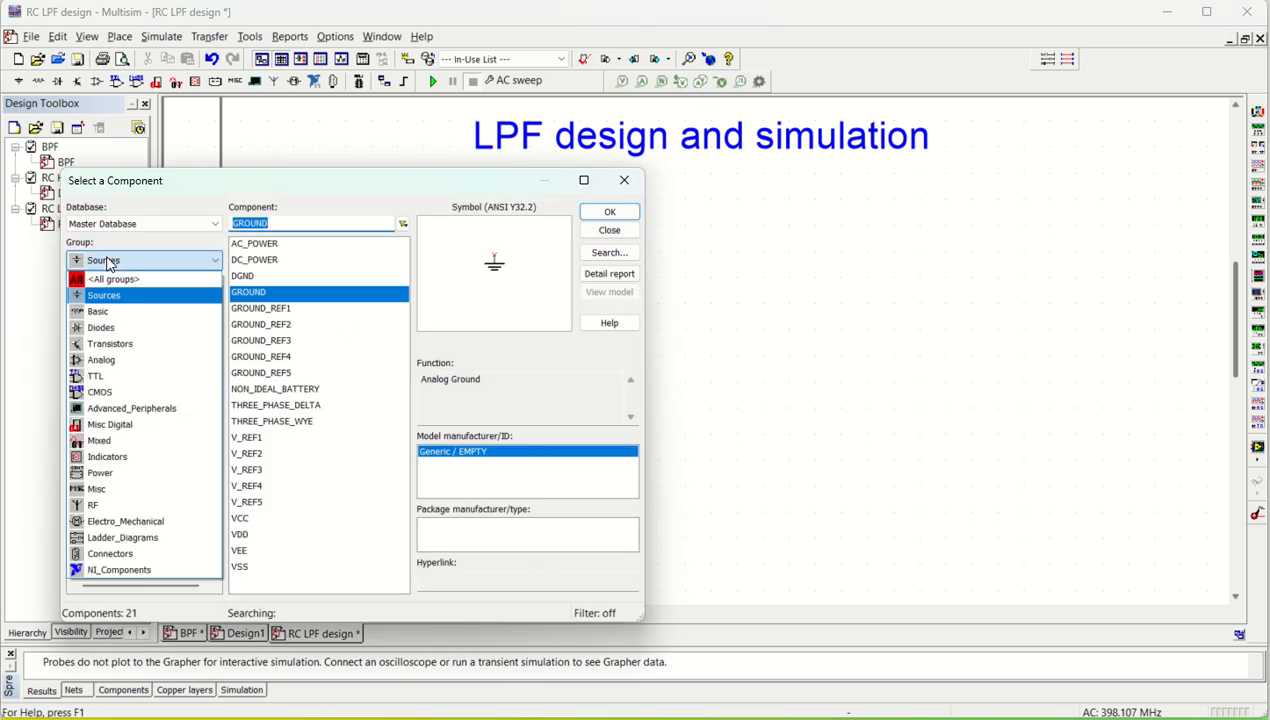
pyautogui.click(105, 315)
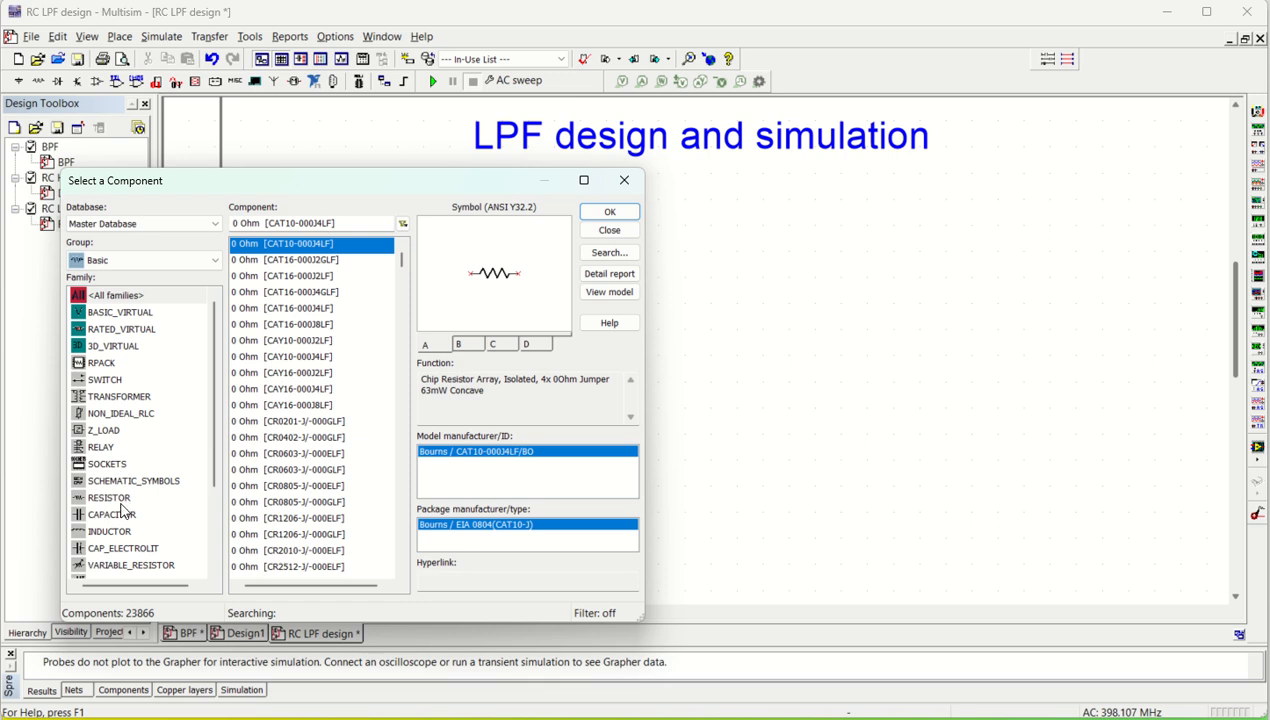
pyautogui.click(120, 497)
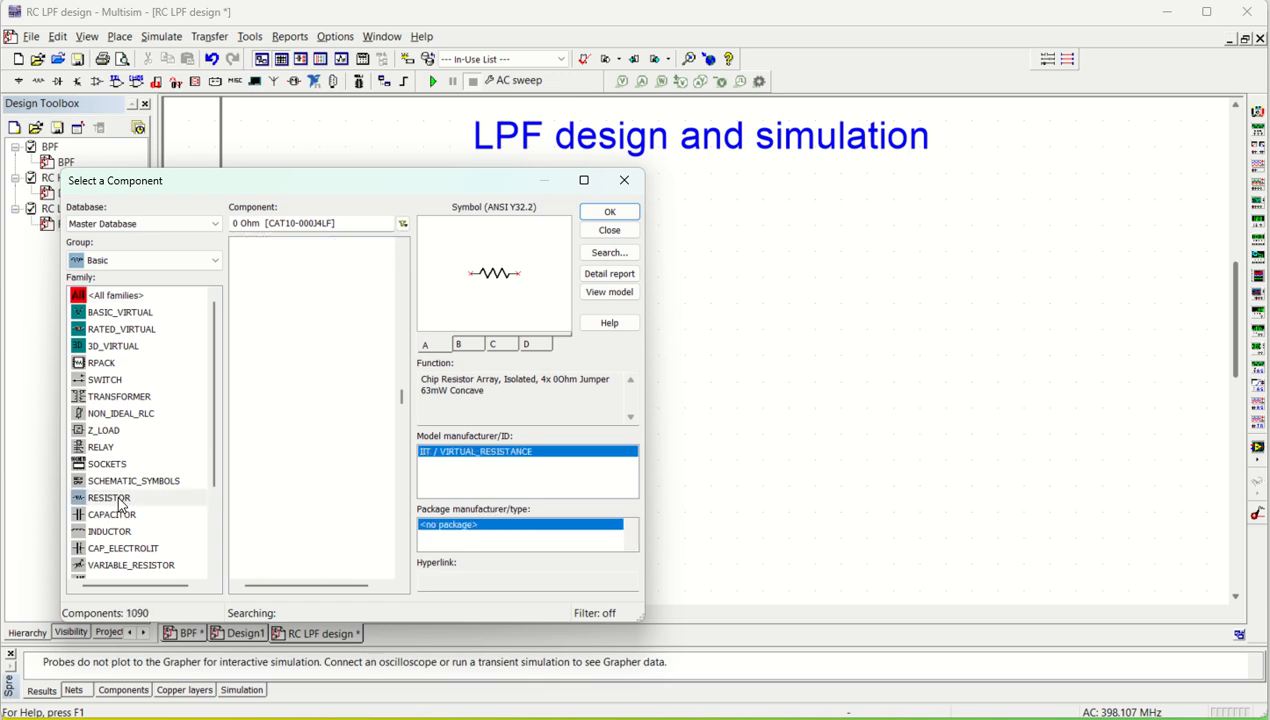
pyautogui.click(607, 213)
pyautogui.click(622, 232)
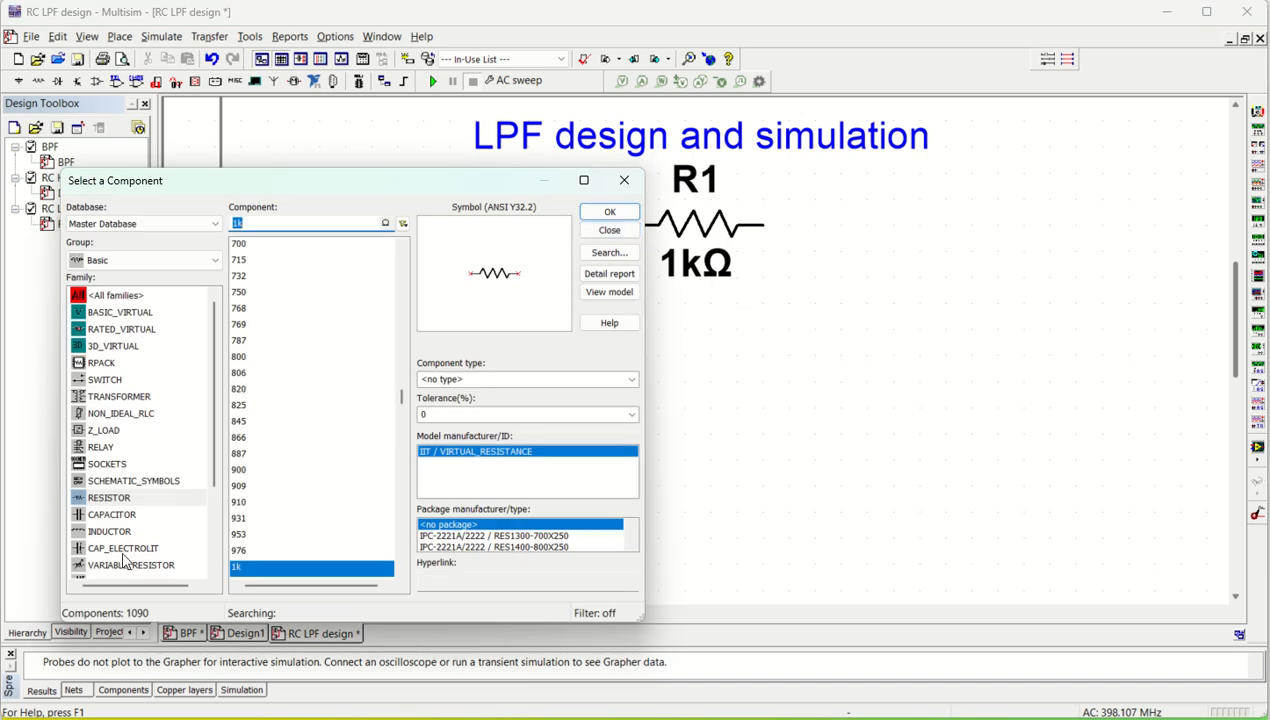
# Place a 1µ capacitor, rotated to vertical, below and to the right of R1, and finish selecting components
pyautogui.click(116, 515)
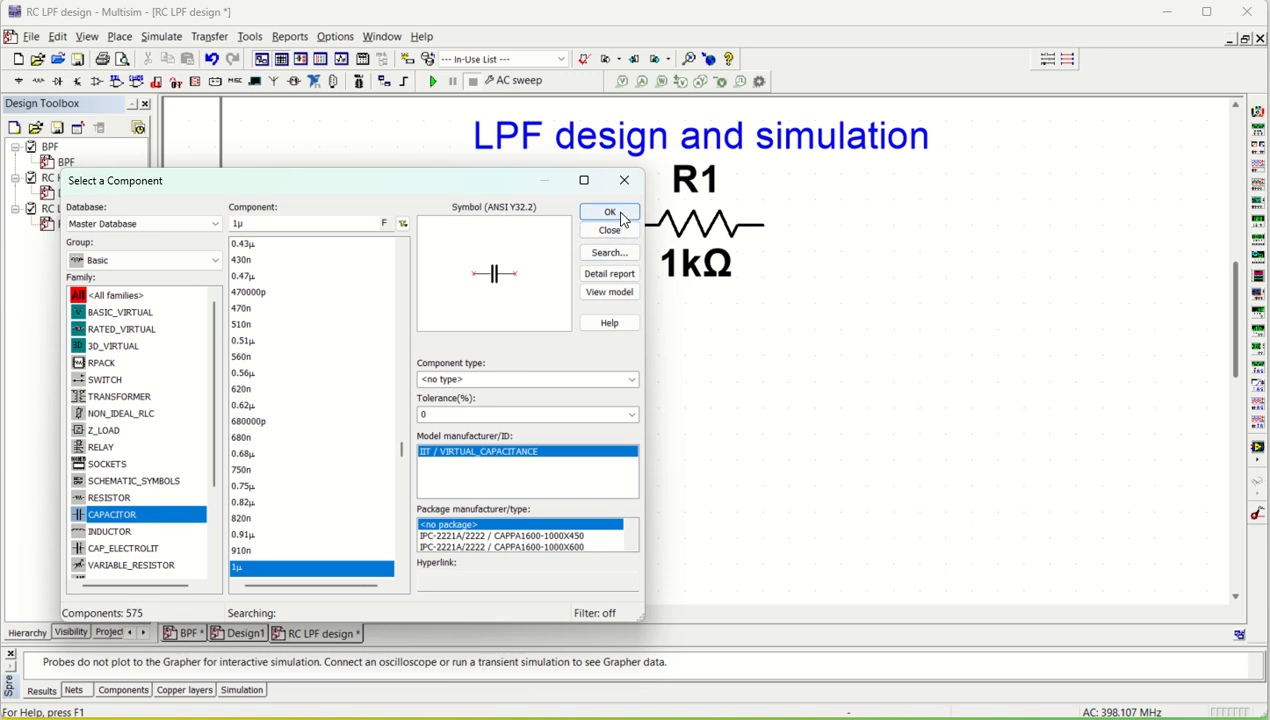
pyautogui.click(609, 212)
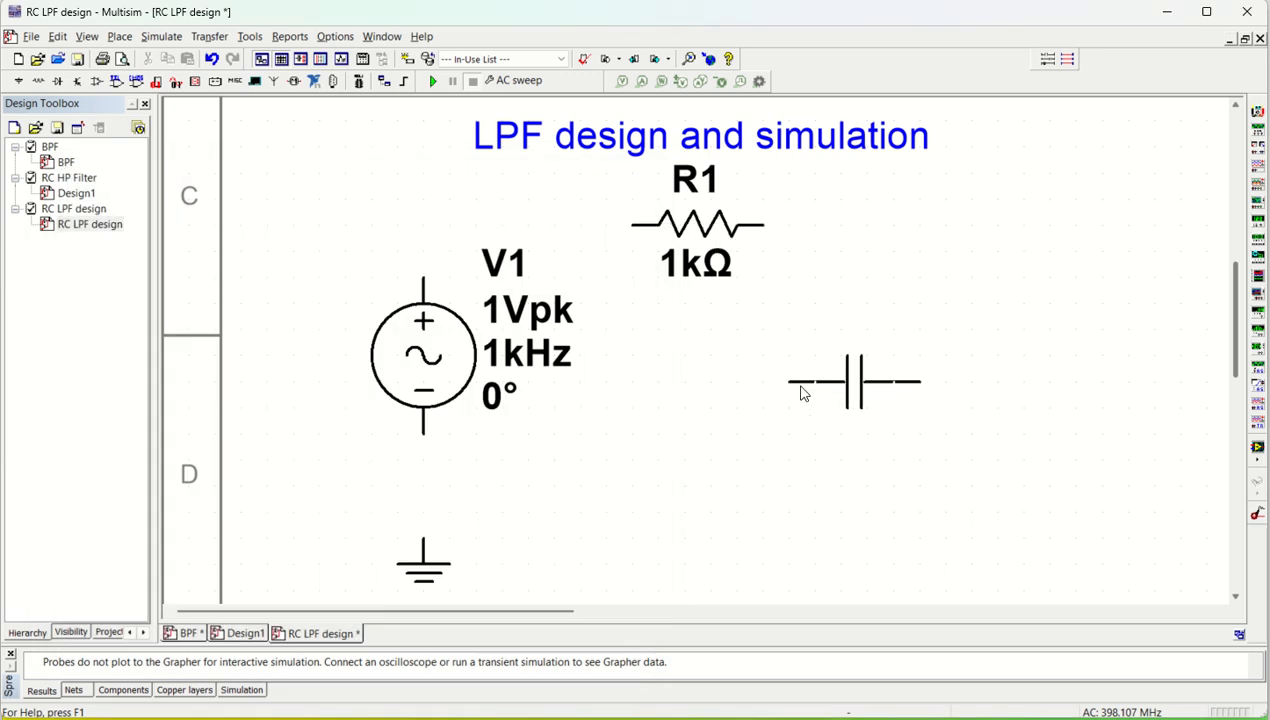
pyautogui.hotkey('ctrl', 'r')
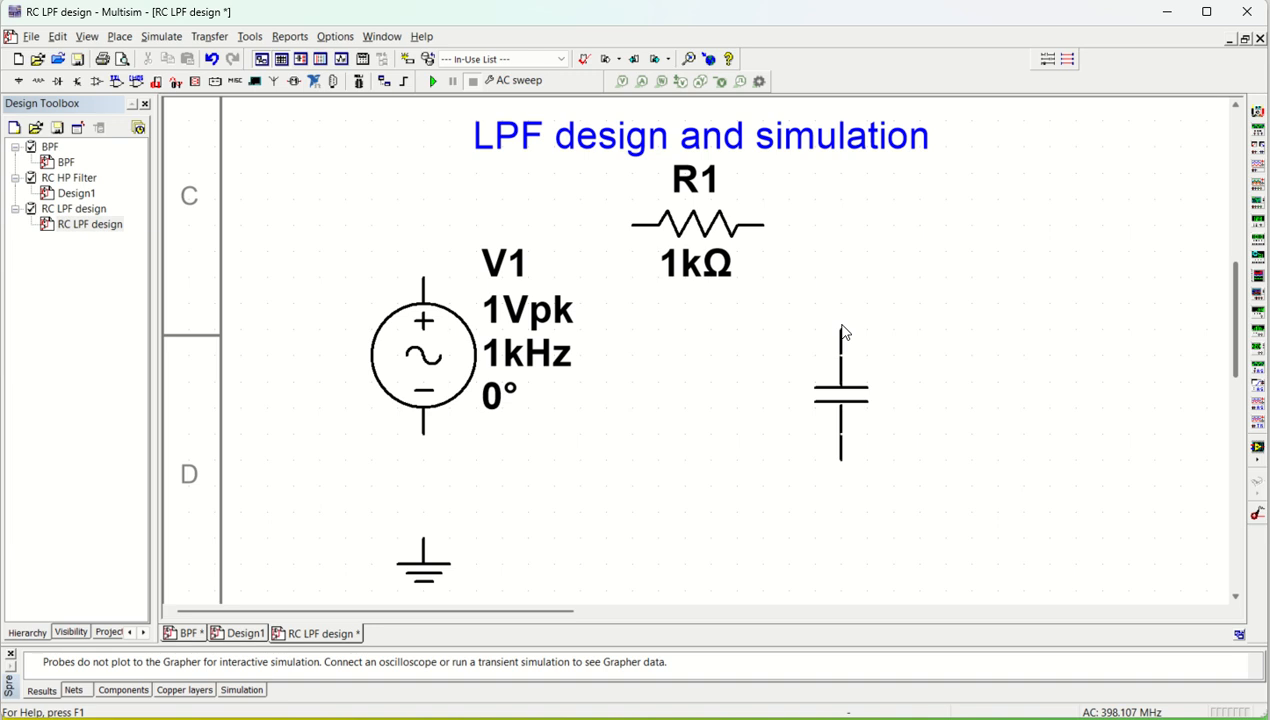
pyautogui.click(845, 320)
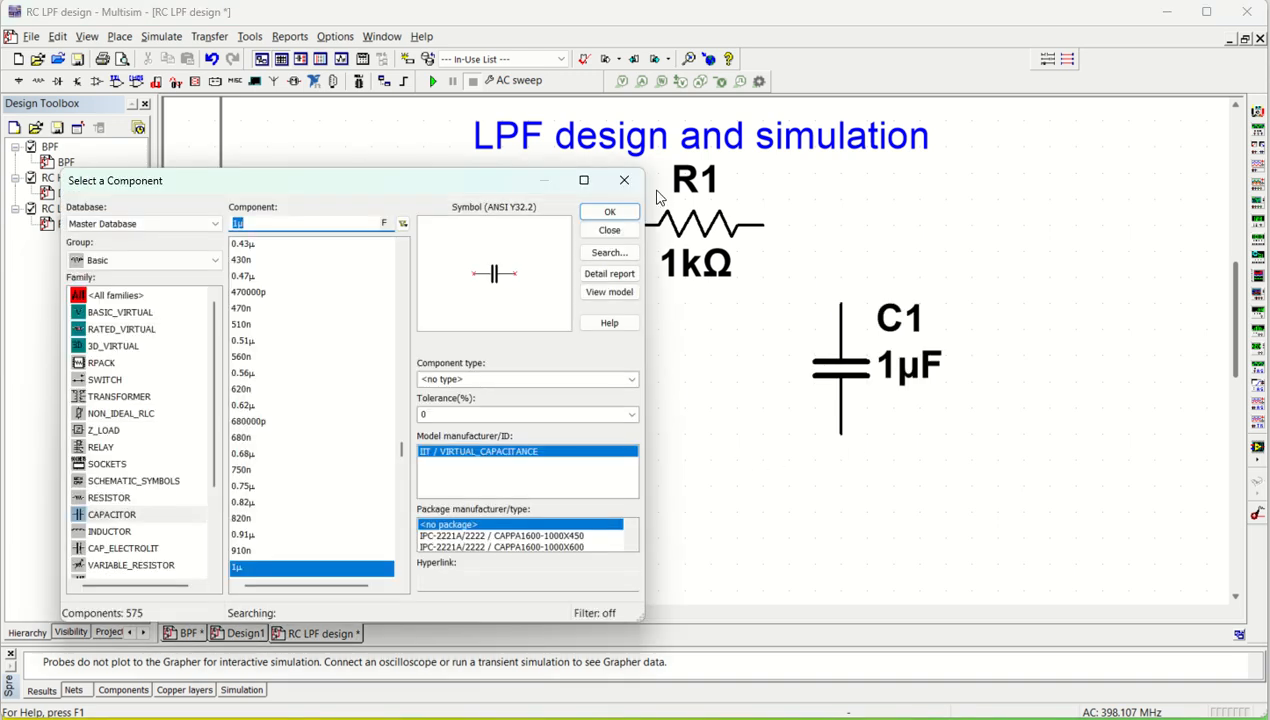
pyautogui.click(624, 182)
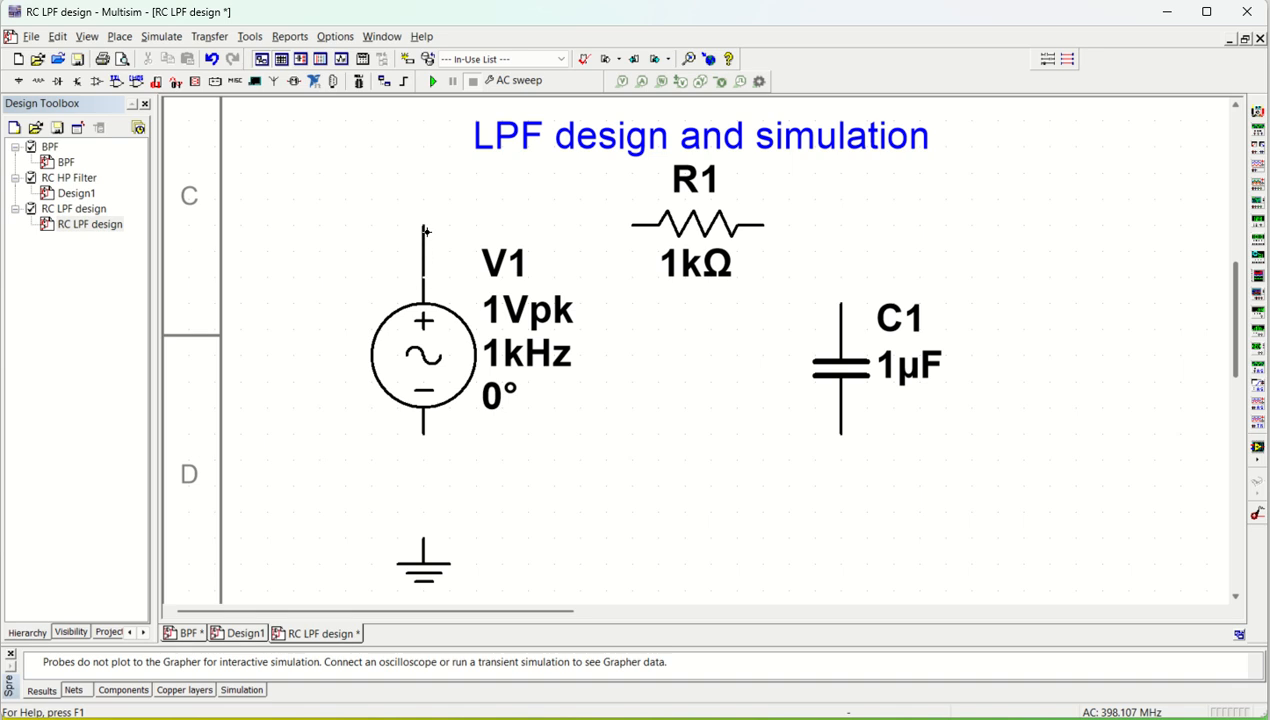
# Wire the positive terminal of V1 to R1, and the other end of R1 to the upper terminal of C1
pyautogui.click(424, 229)
pyautogui.click(632, 225)
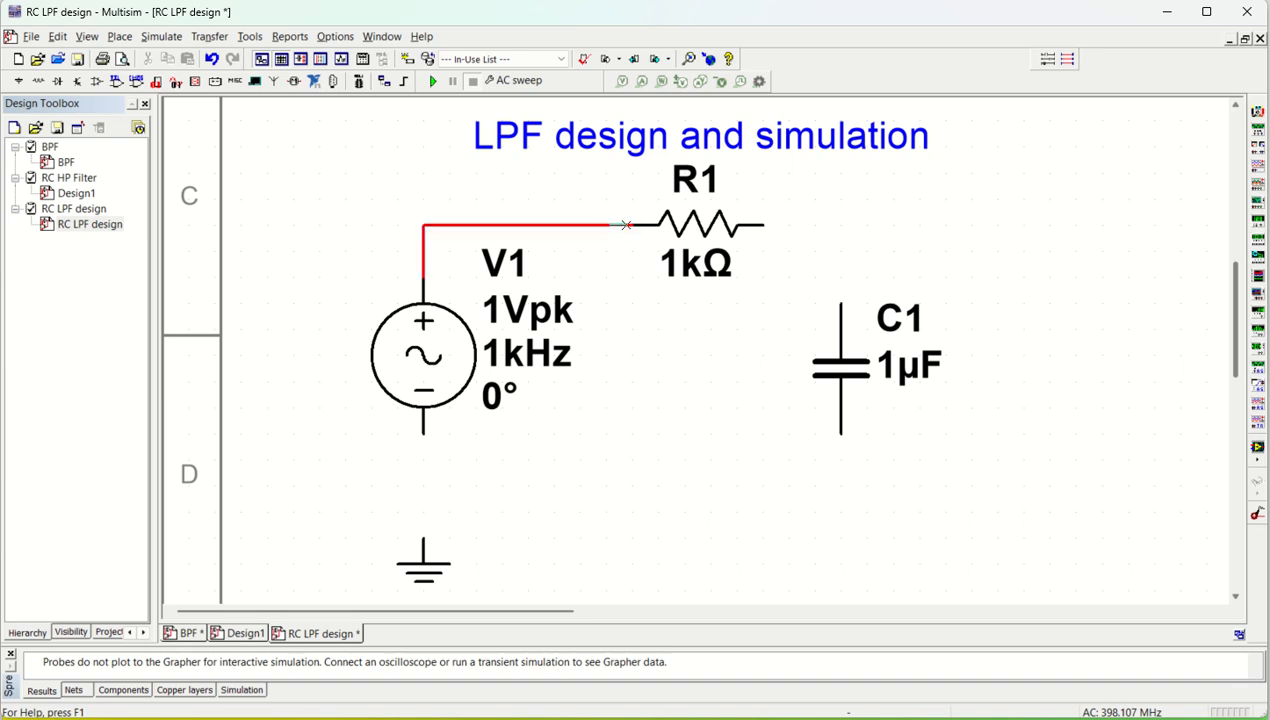
pyautogui.click(762, 227)
pyautogui.click(840, 302)
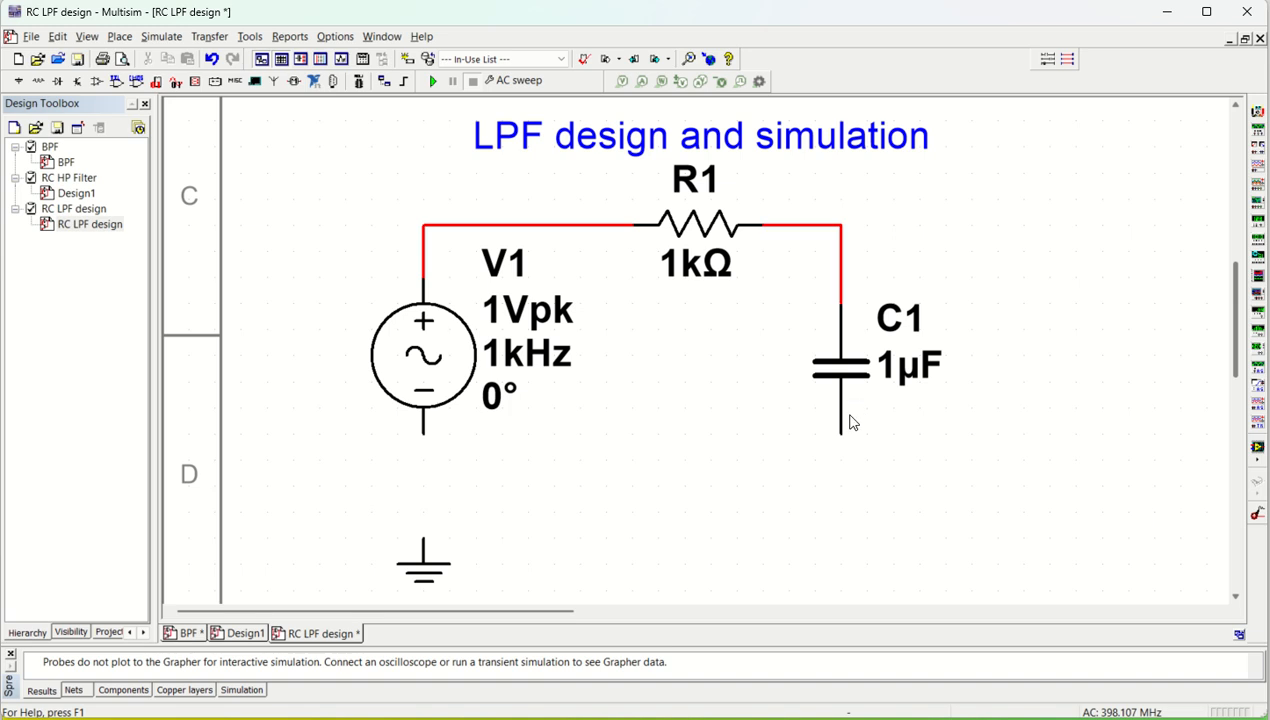
# Wire the lower terminal of C1 to the negative terminal of V1 and connect the ground to that wire
pyautogui.click(842, 433)
pyautogui.click(423, 485)
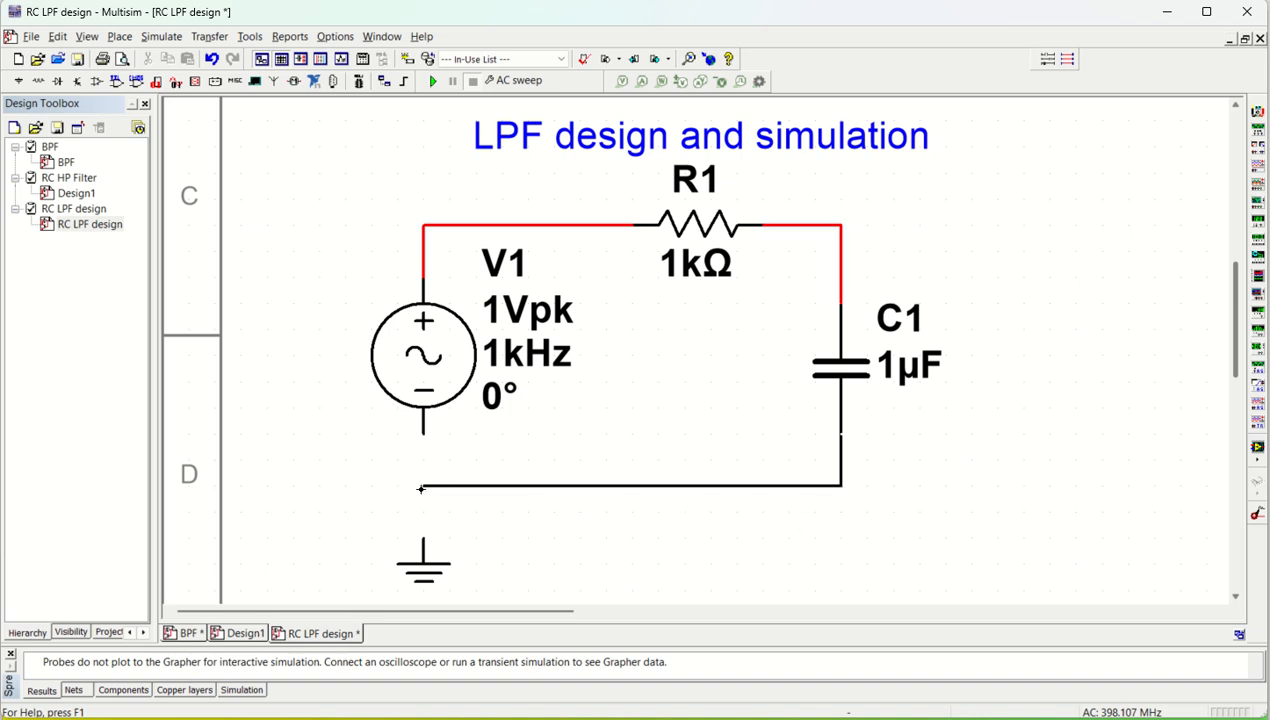
pyautogui.click(423, 432)
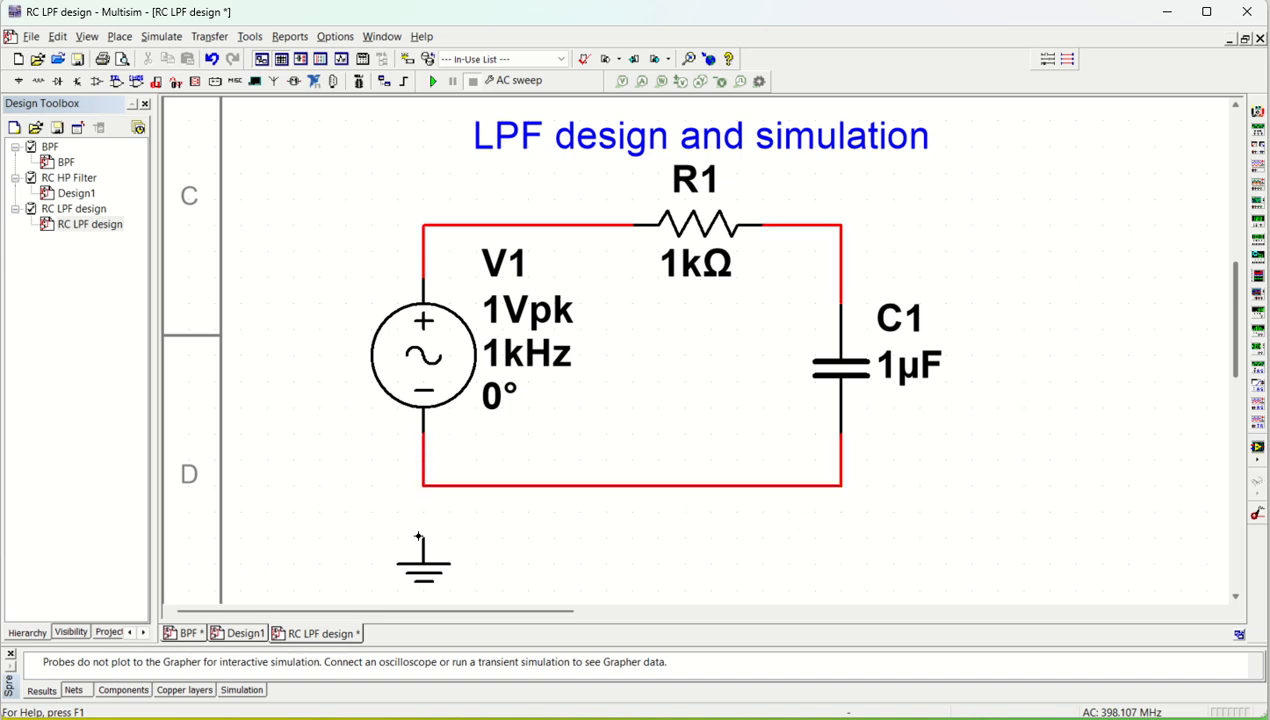
pyautogui.click(419, 537)
pyautogui.click(423, 485)
# Set the capacitance of C1 to 0.1 µF and the resistance of R1 to 10 kΩ
pyautogui.doubleClick(897, 376)
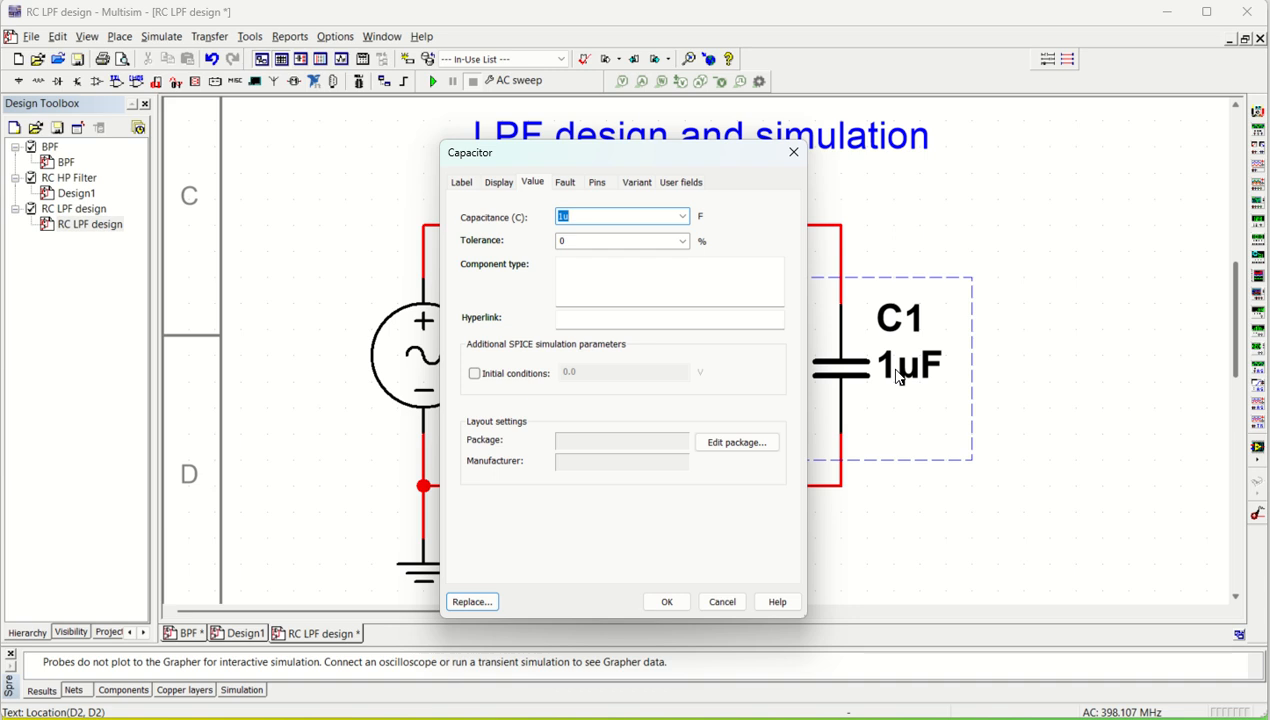
pyautogui.write('0.')
pyautogui.press('Return')
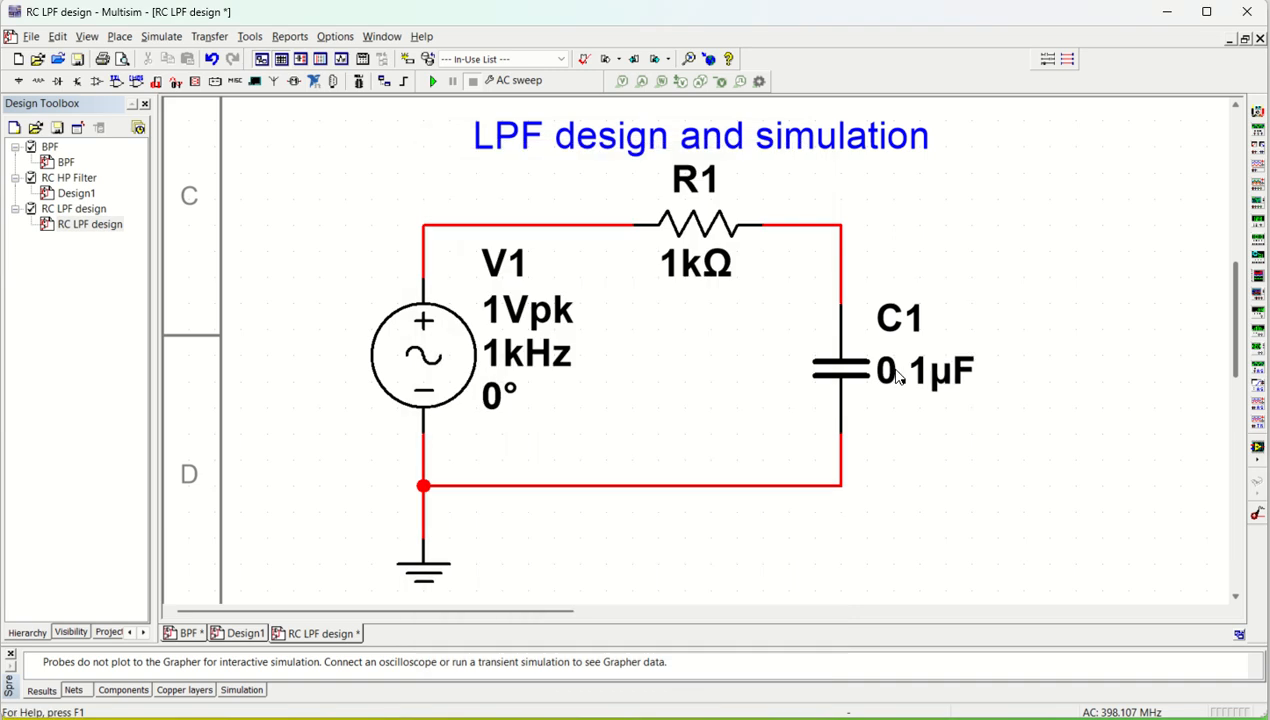
pyautogui.doubleClick(716, 281)
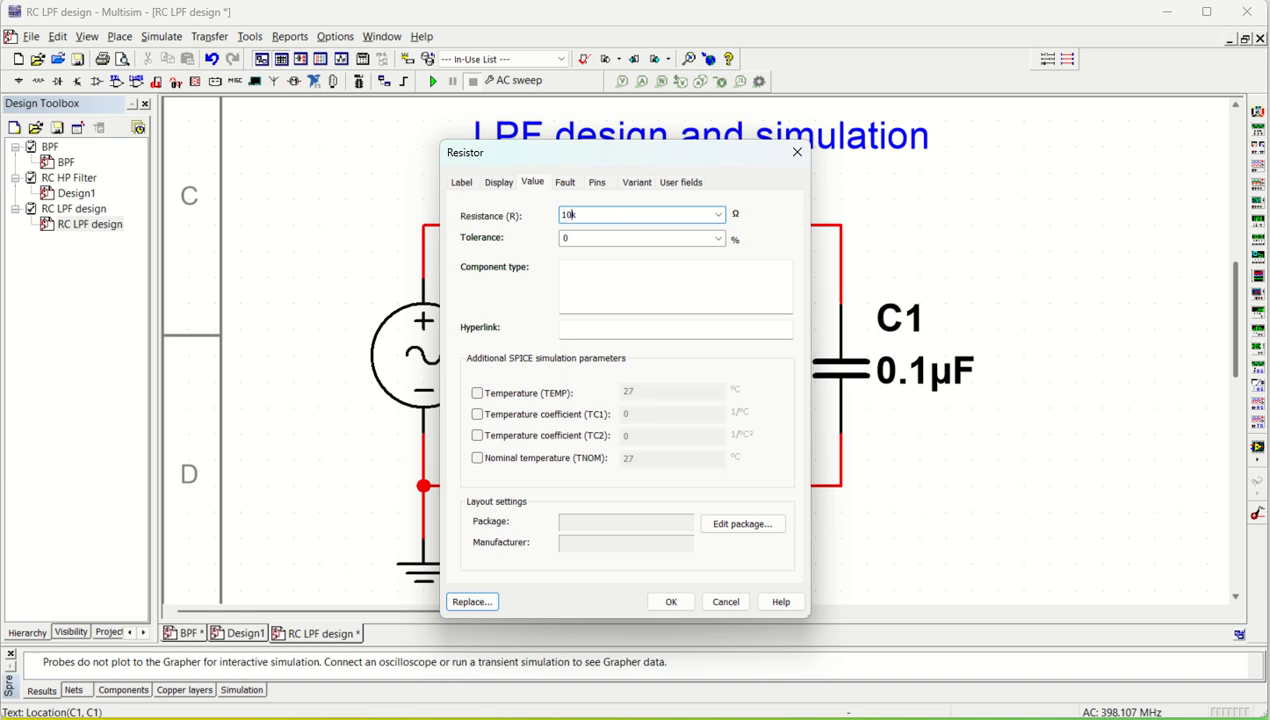
pyautogui.write('10k')
pyautogui.press('Return')
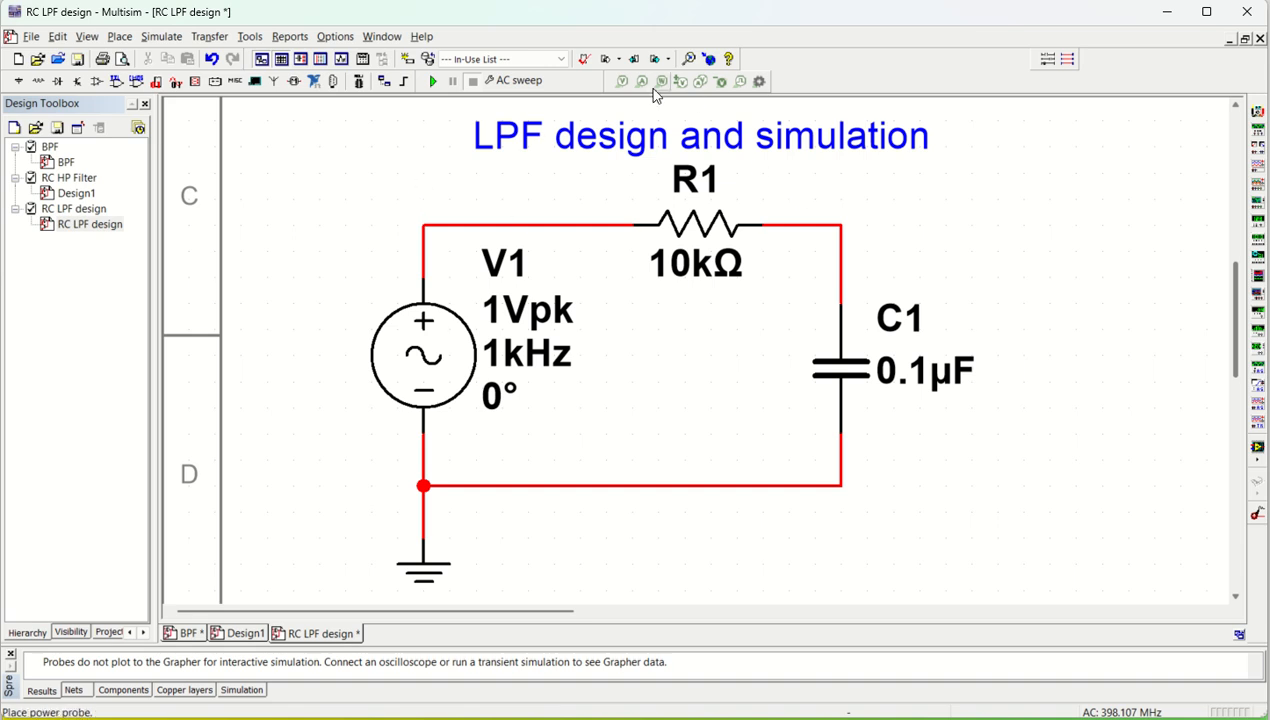
# Place a voltage probe on the output wire between R1 and C1
pyautogui.click(622, 80)
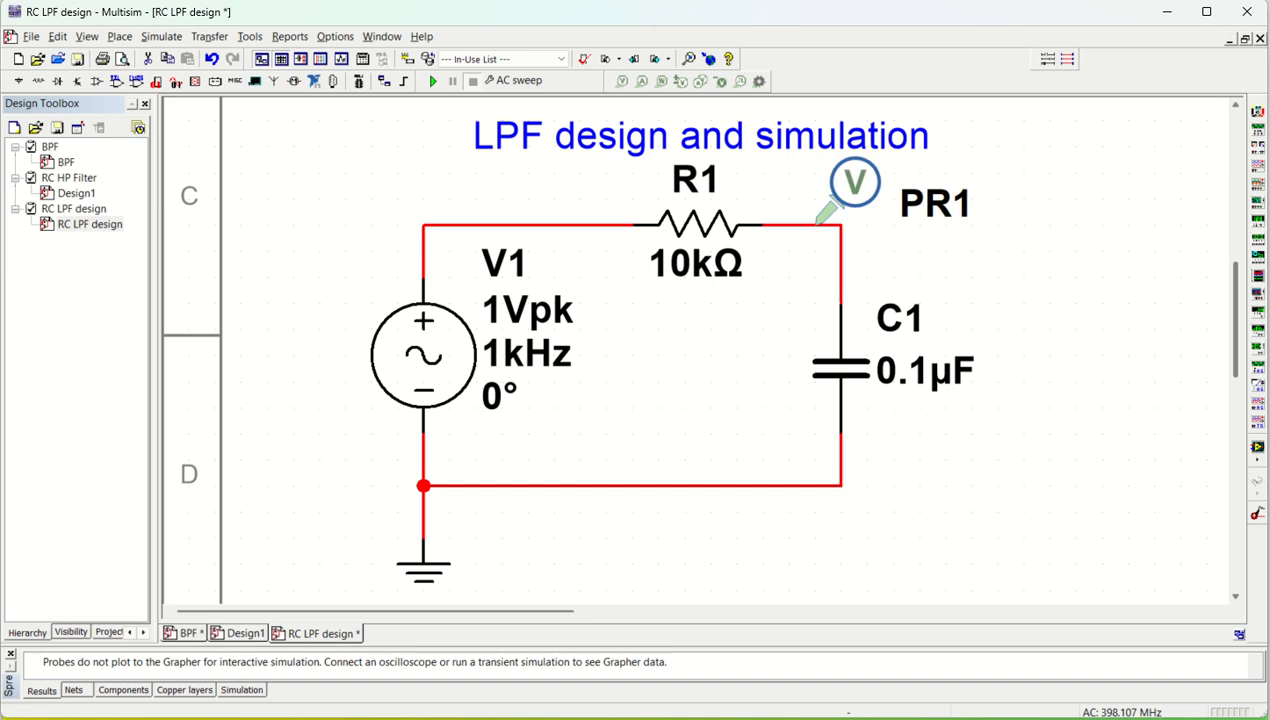
pyautogui.click(818, 222)
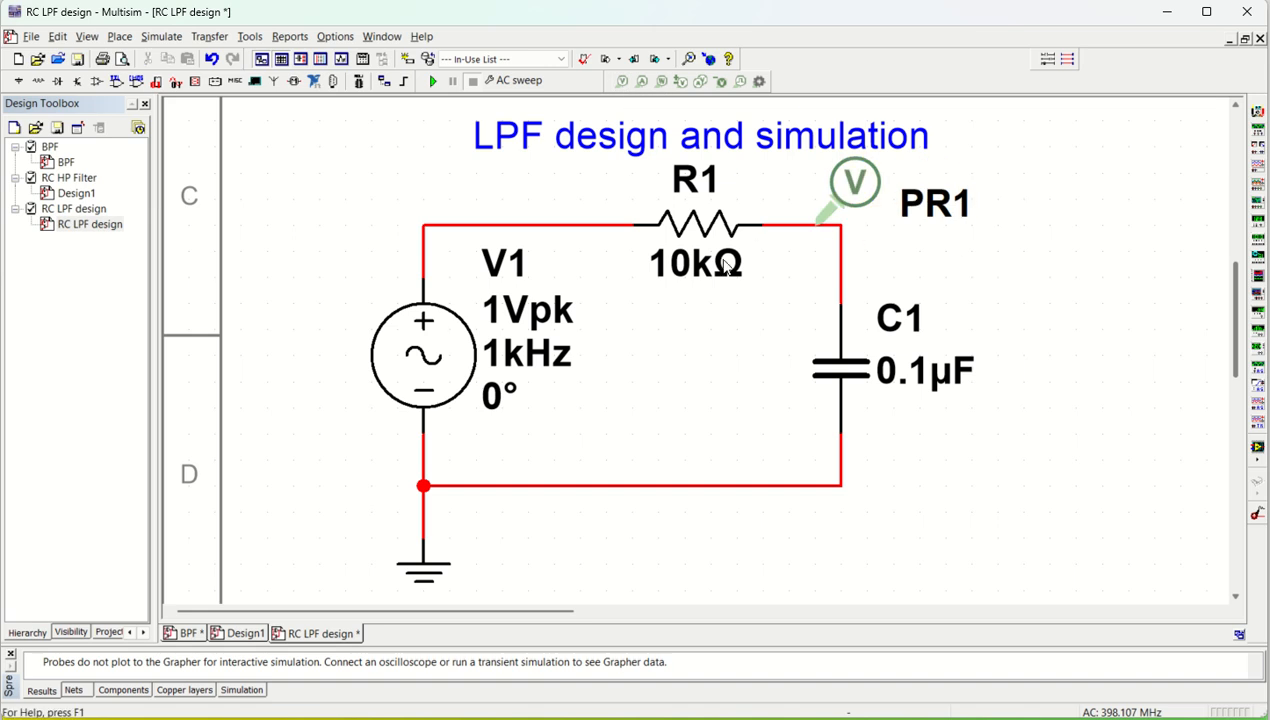
# Open the AC Sweep analysis settings and review the stop frequency unit, sweep type and vertical scale options, keeping Decade and Decibel
pyautogui.click(161, 36)
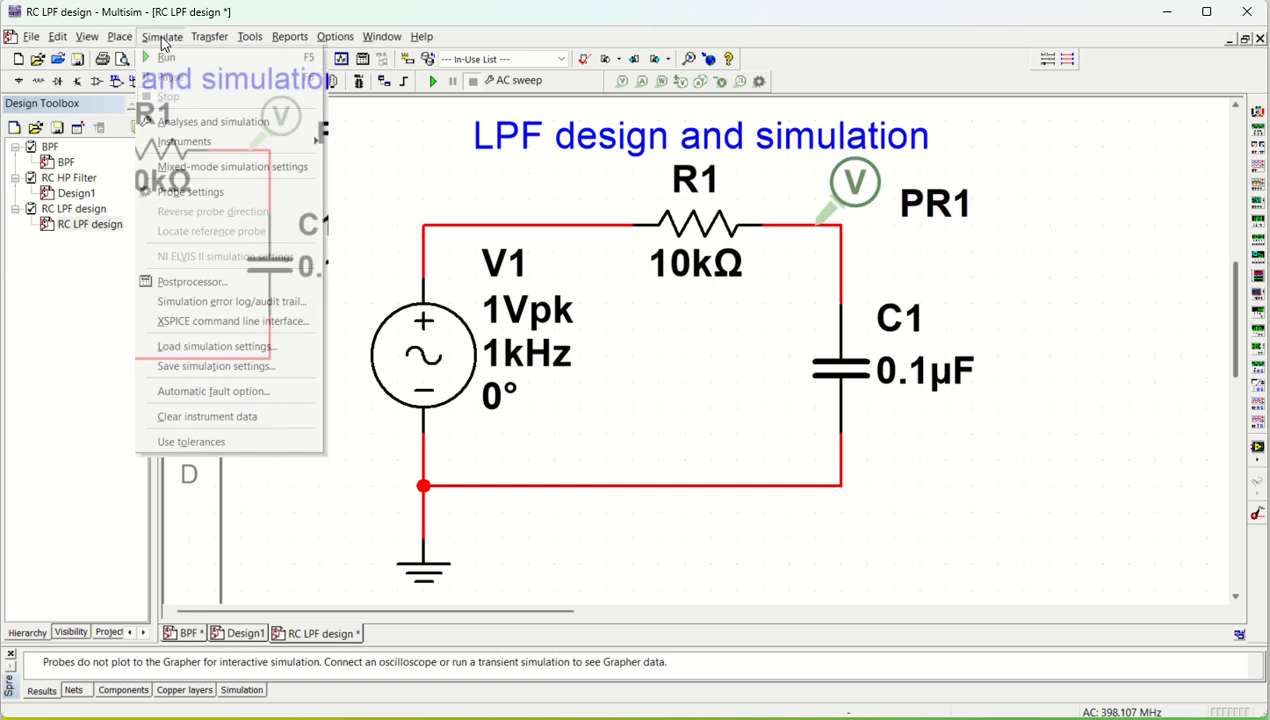
pyautogui.click(185, 122)
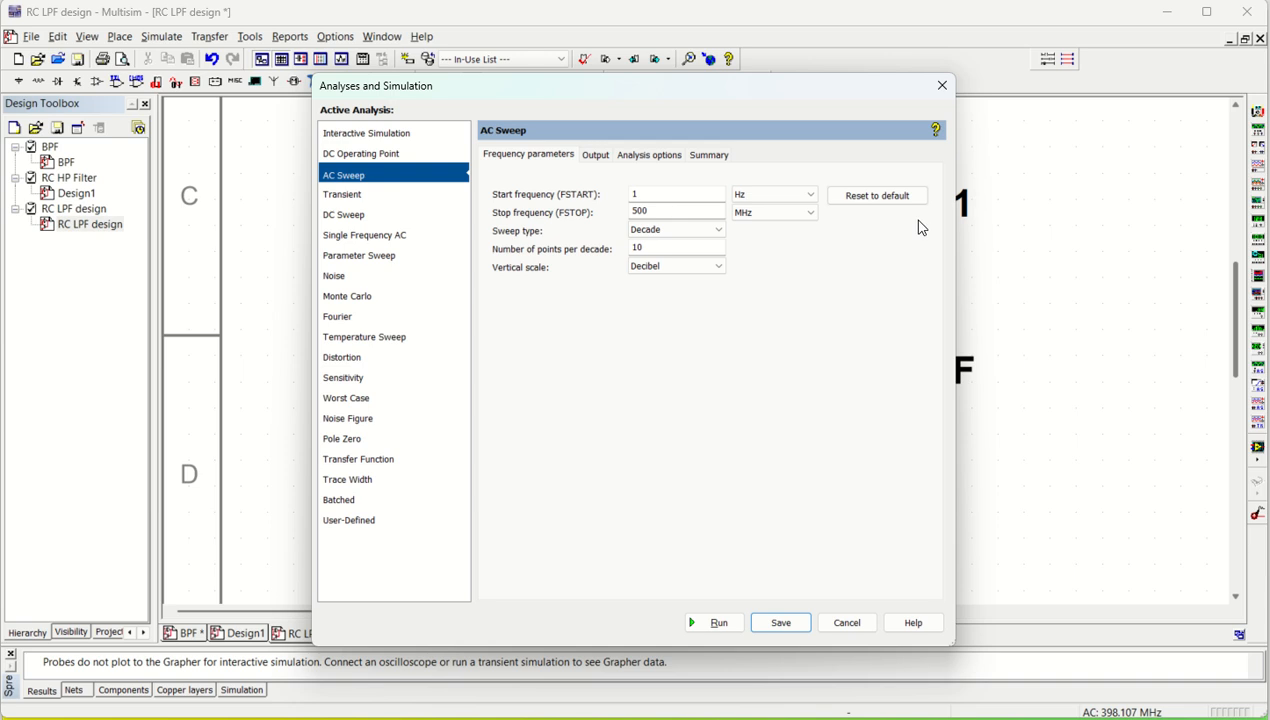
pyautogui.click(811, 214)
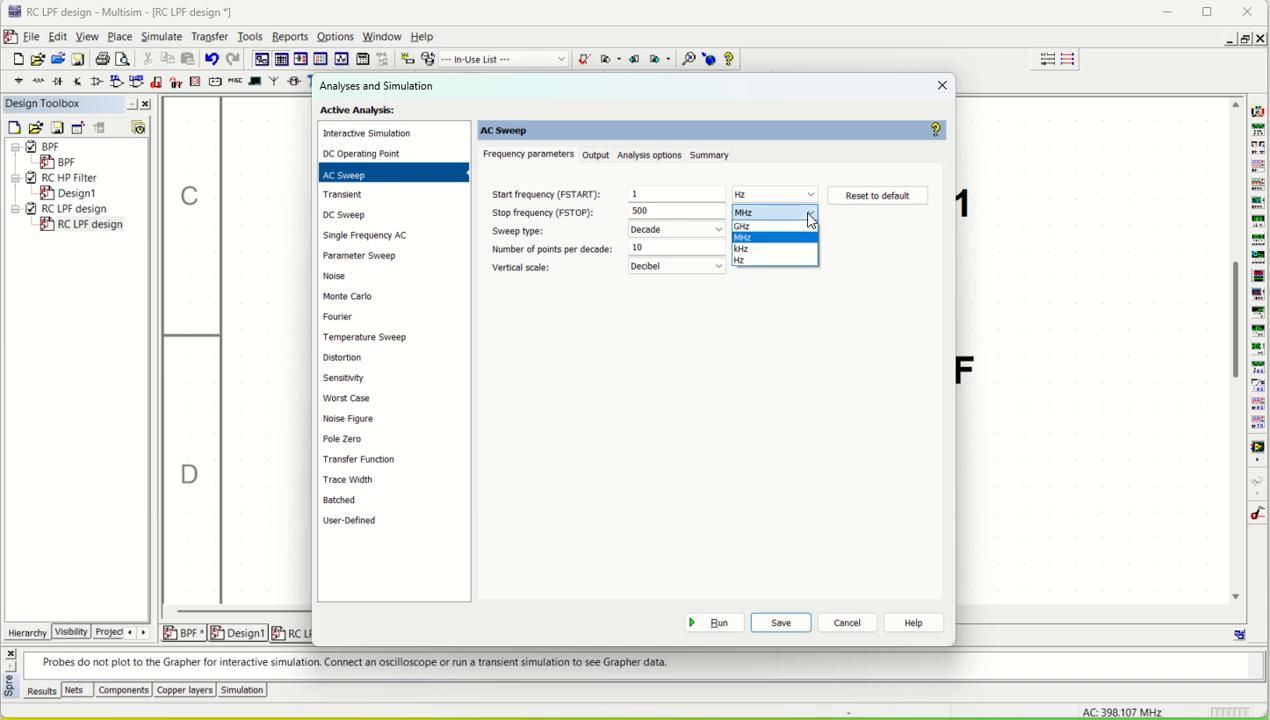
pyautogui.click(773, 384)
pyautogui.click(679, 230)
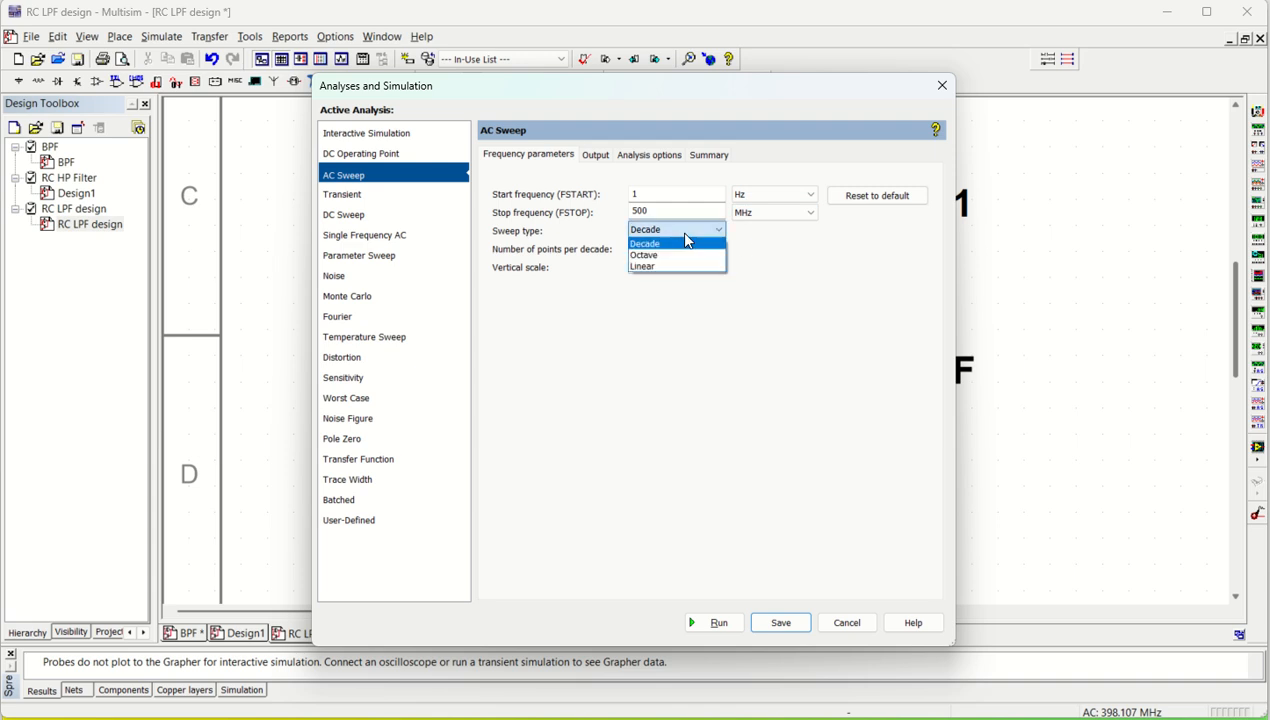
pyautogui.click(677, 244)
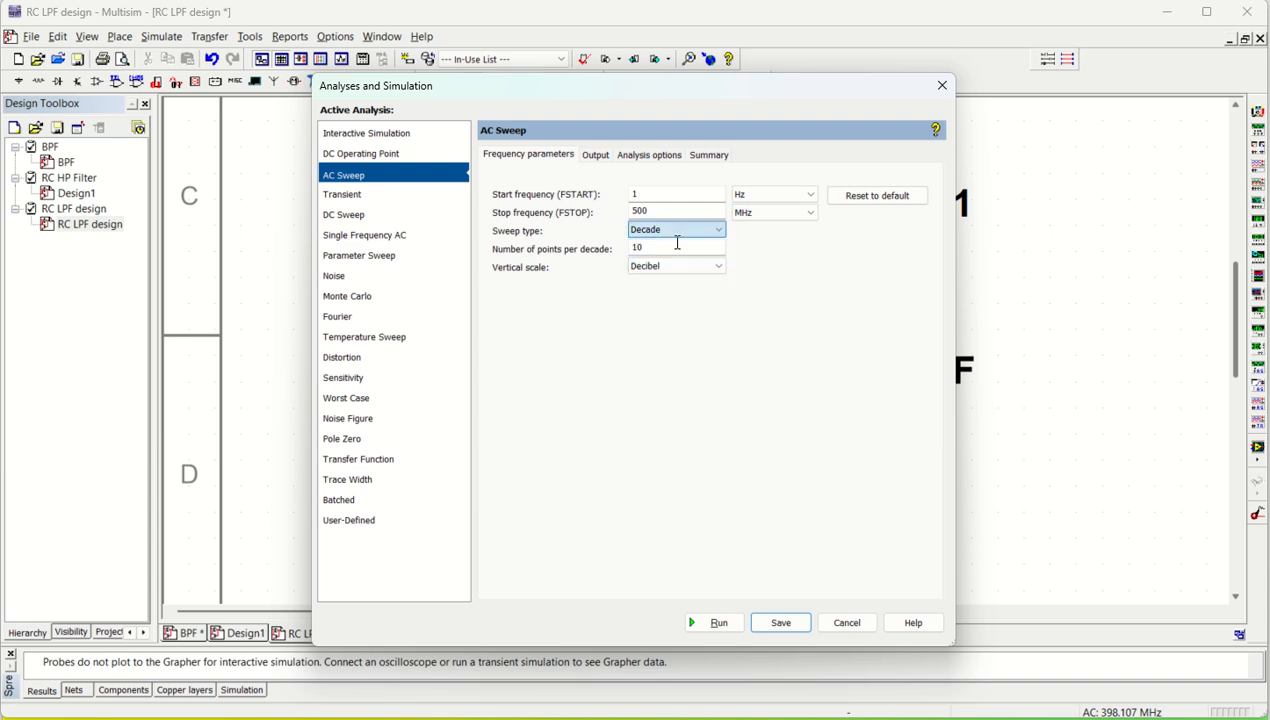
pyautogui.click(691, 270)
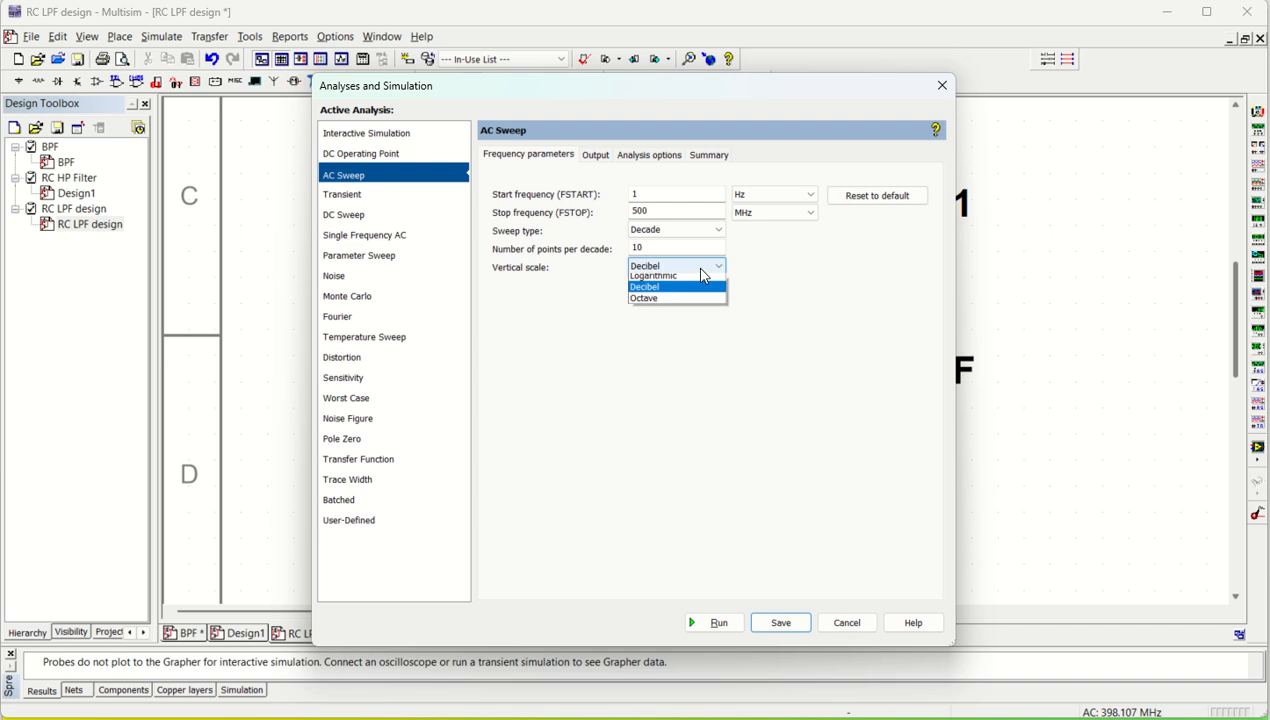
pyautogui.click(608, 373)
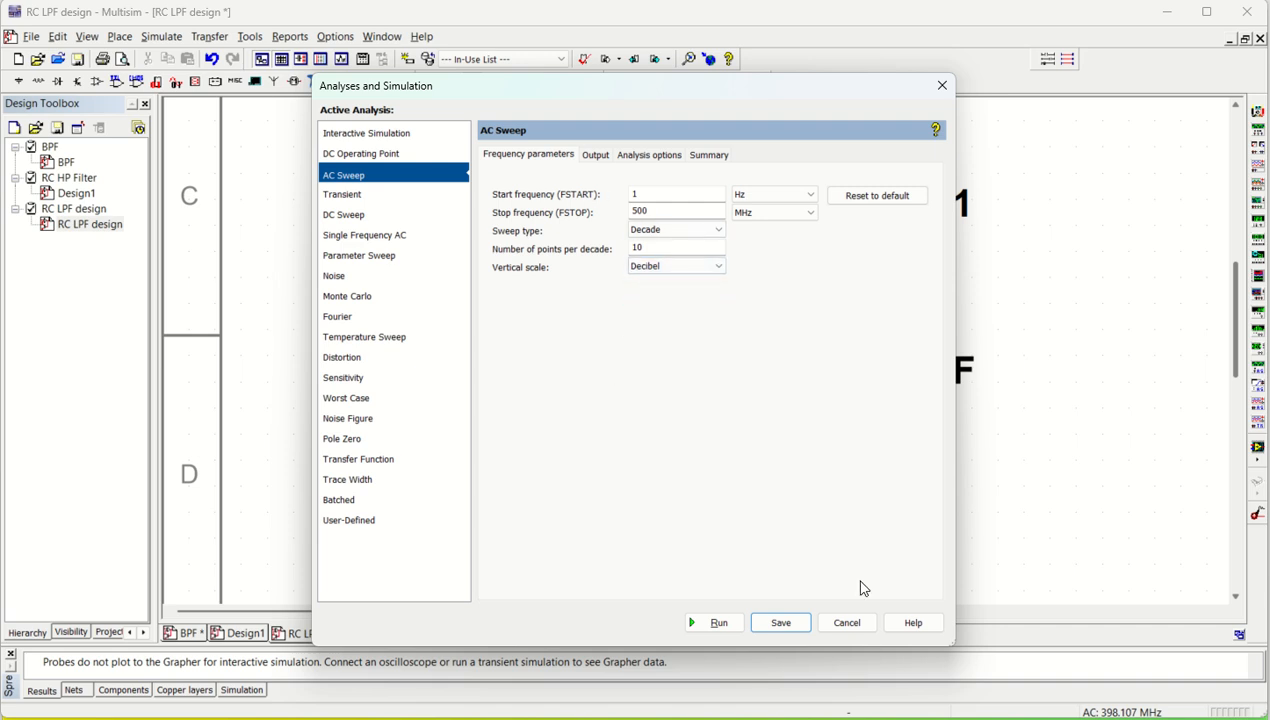
# Run the AC sweep with the saved settings, then close the cursor readout and enlarge the Grapher window vertically
pyautogui.click(783, 626)
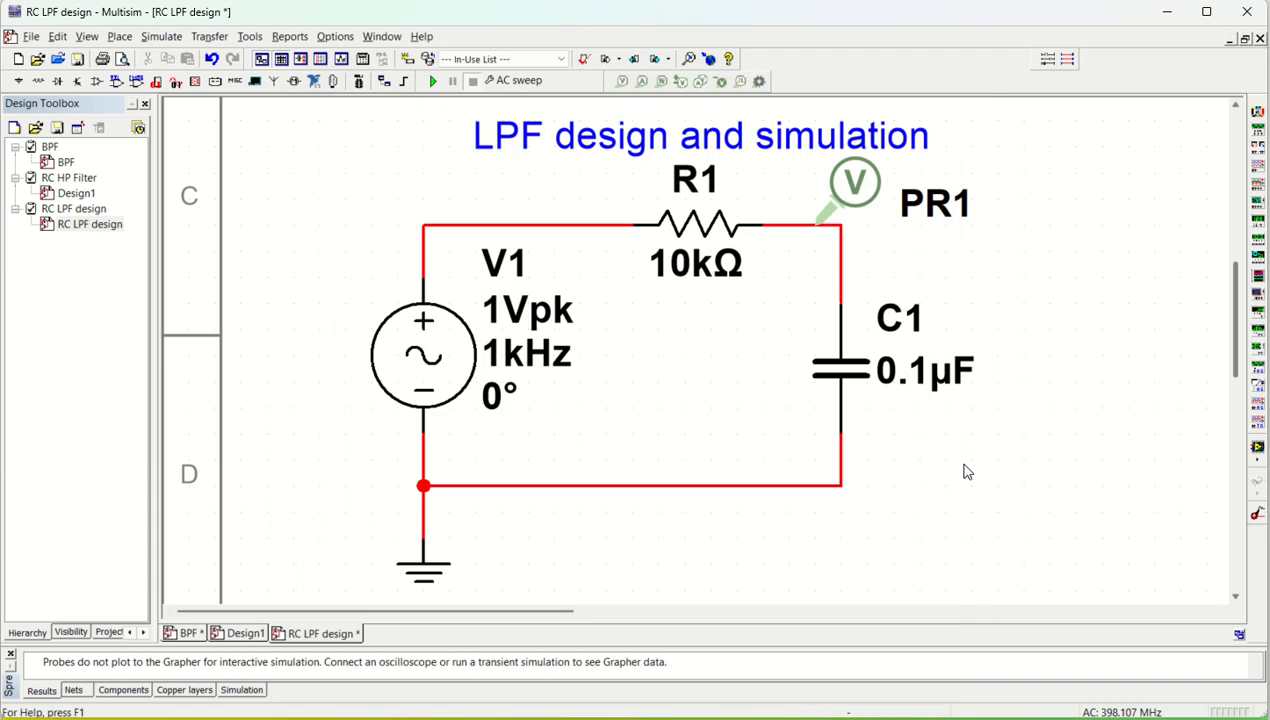
pyautogui.click(432, 81)
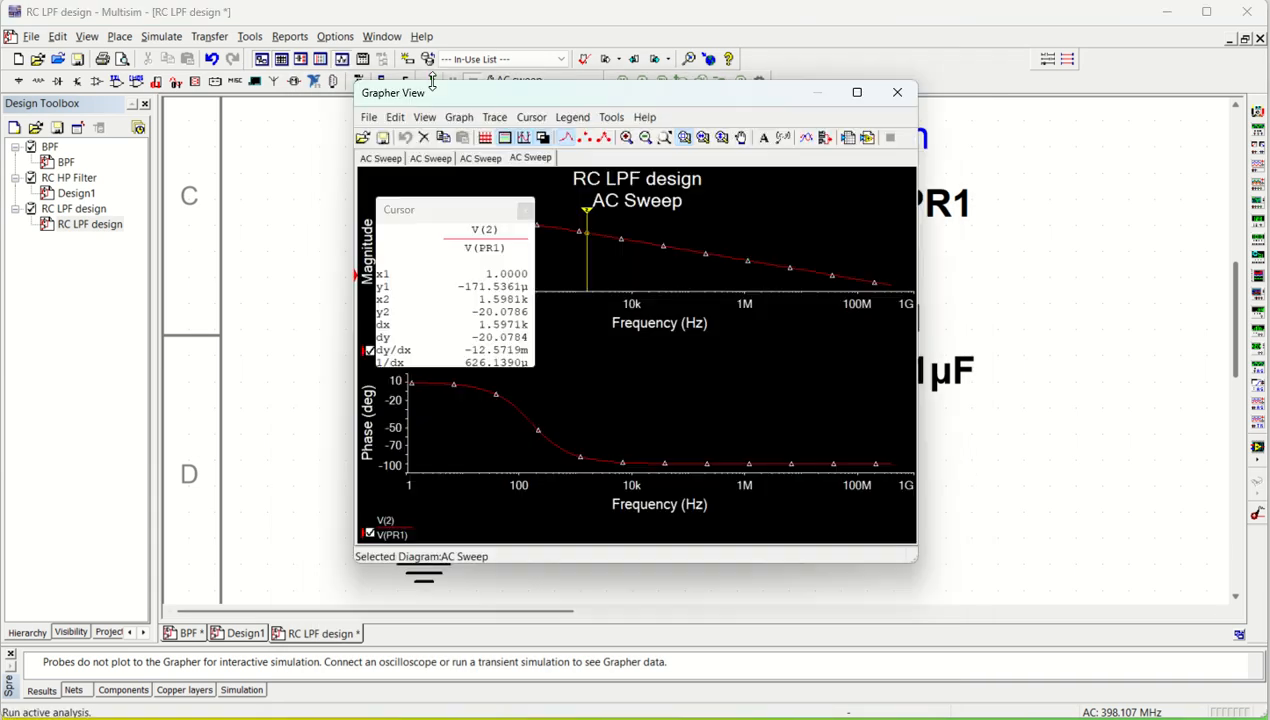
pyautogui.click(524, 210)
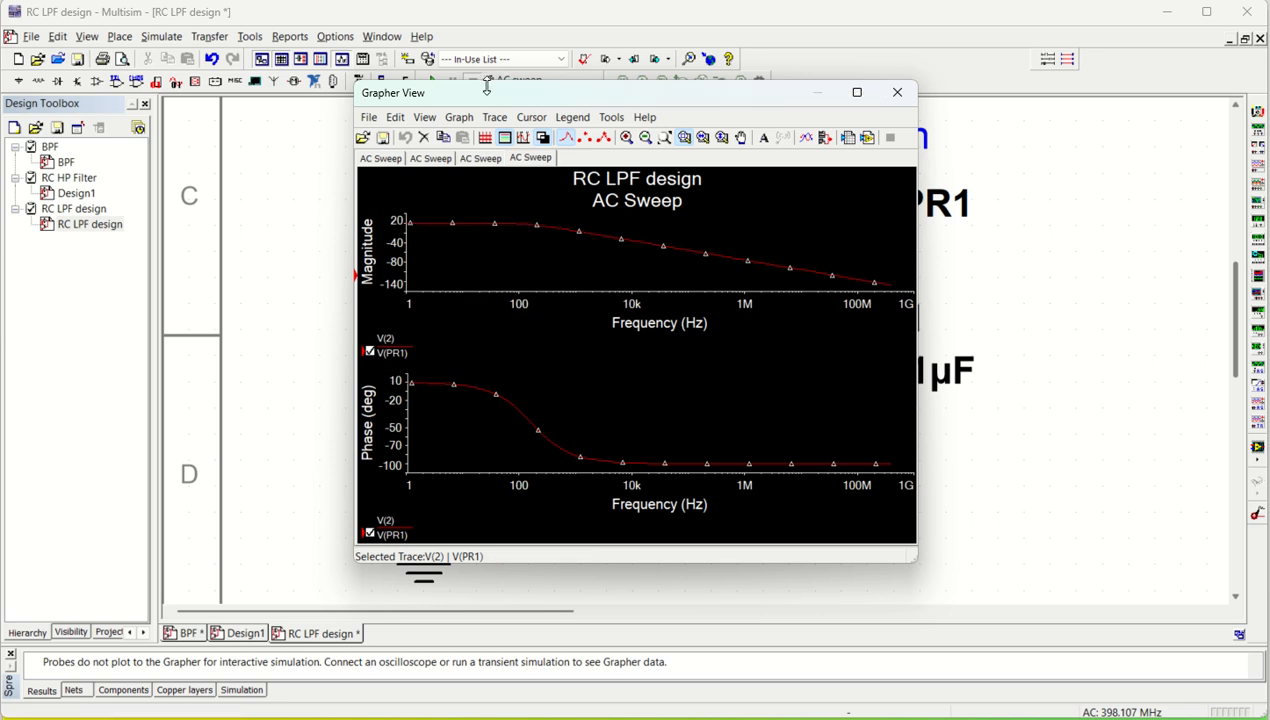
pyautogui.moveTo(493, 86); pyautogui.dragTo(489, 8)
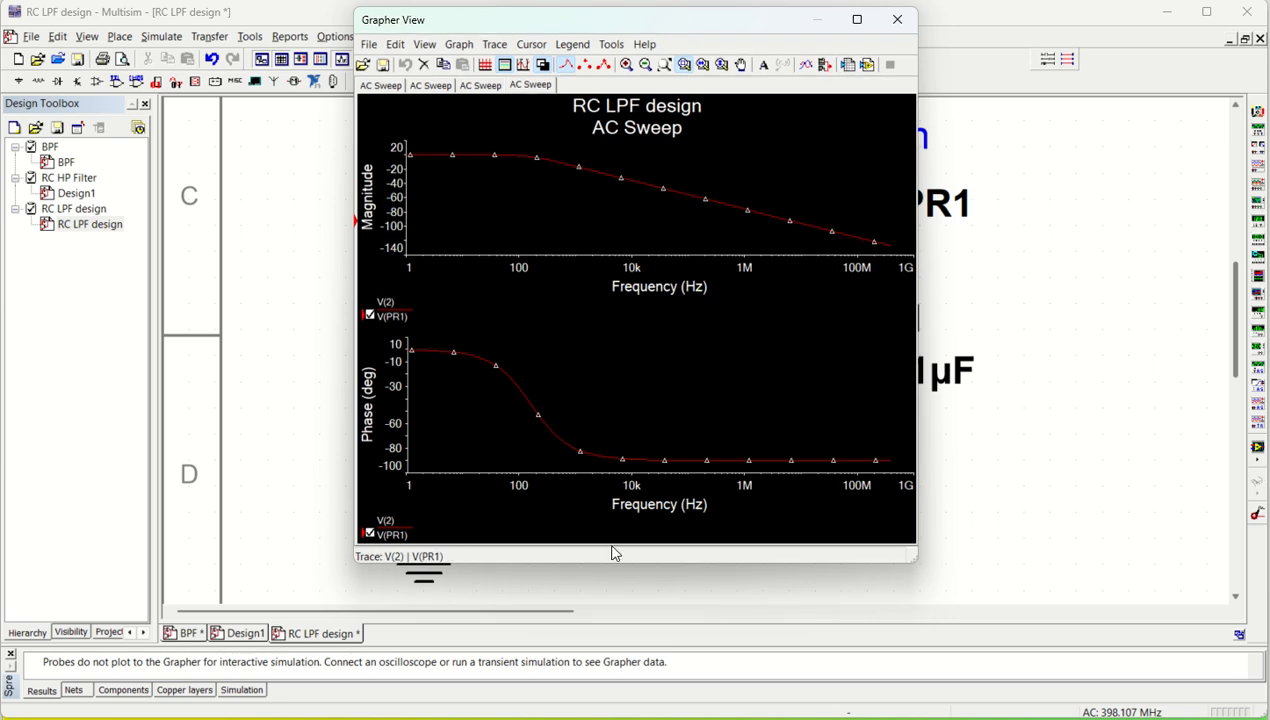
pyautogui.moveTo(598, 564); pyautogui.dragTo(611, 715)
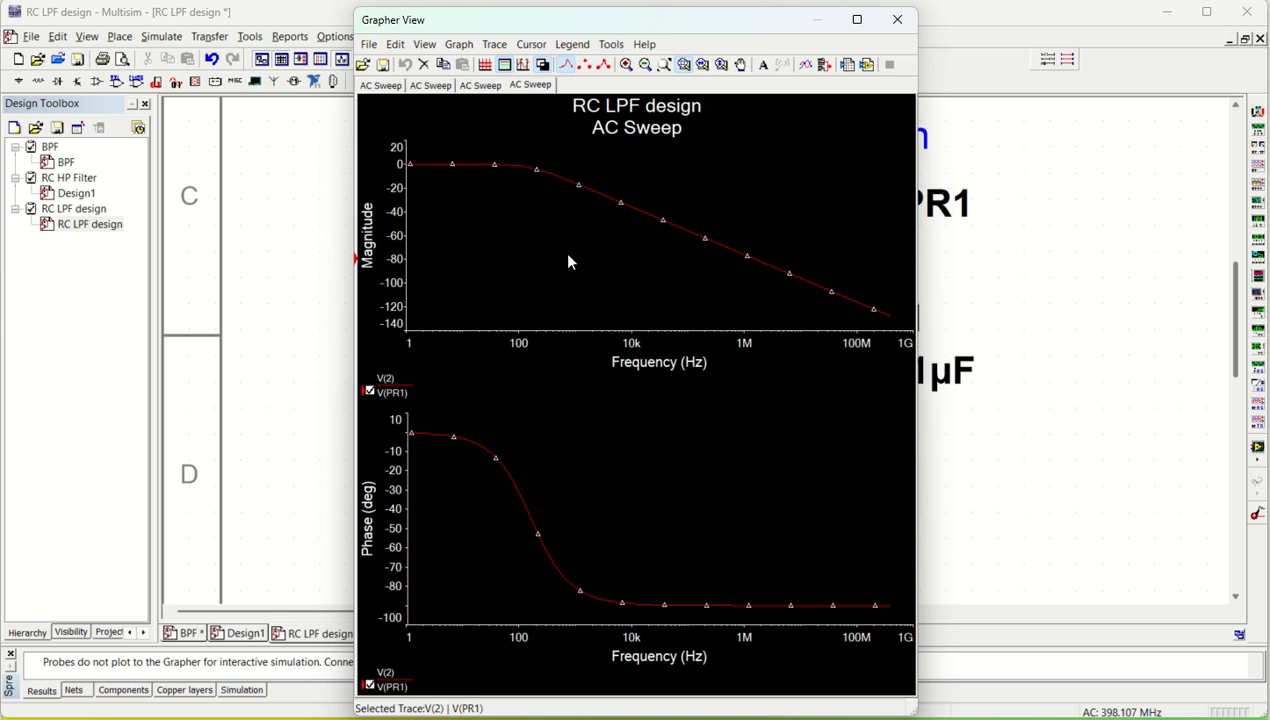
# Set the trace width to 4 for both the magnitude and the phase traces
pyautogui.click(494, 44)
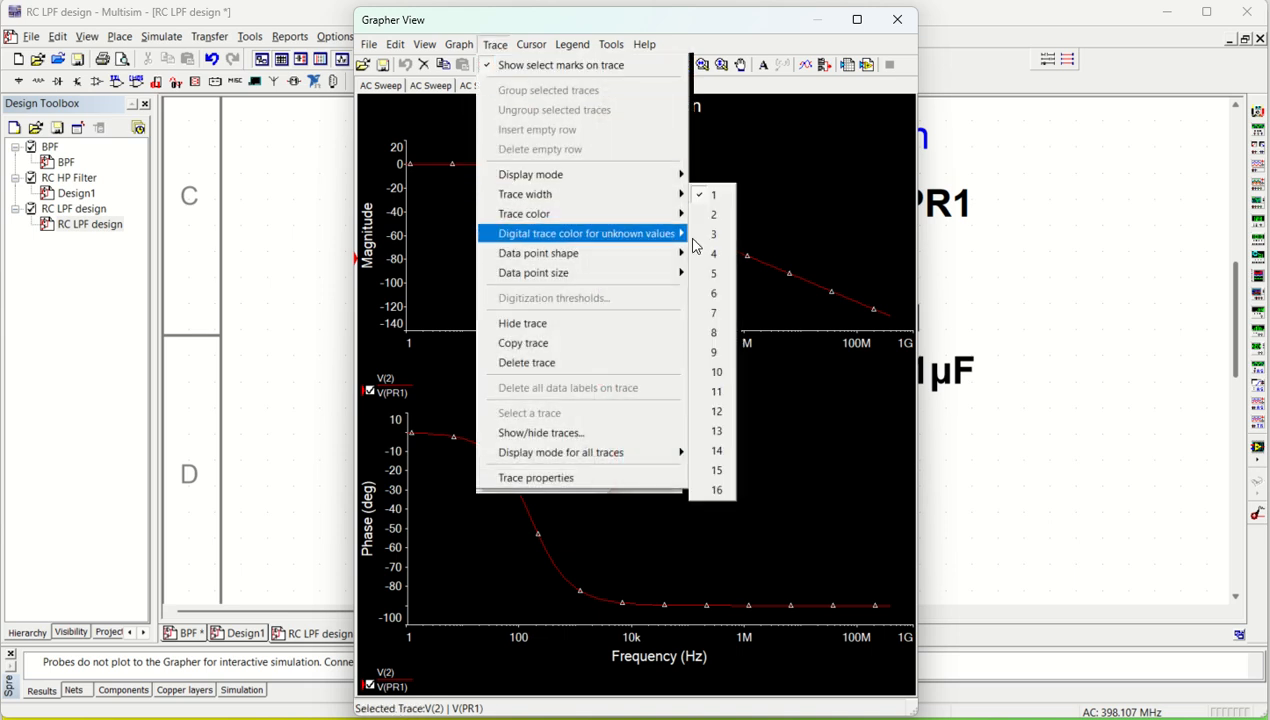
pyautogui.click(712, 252)
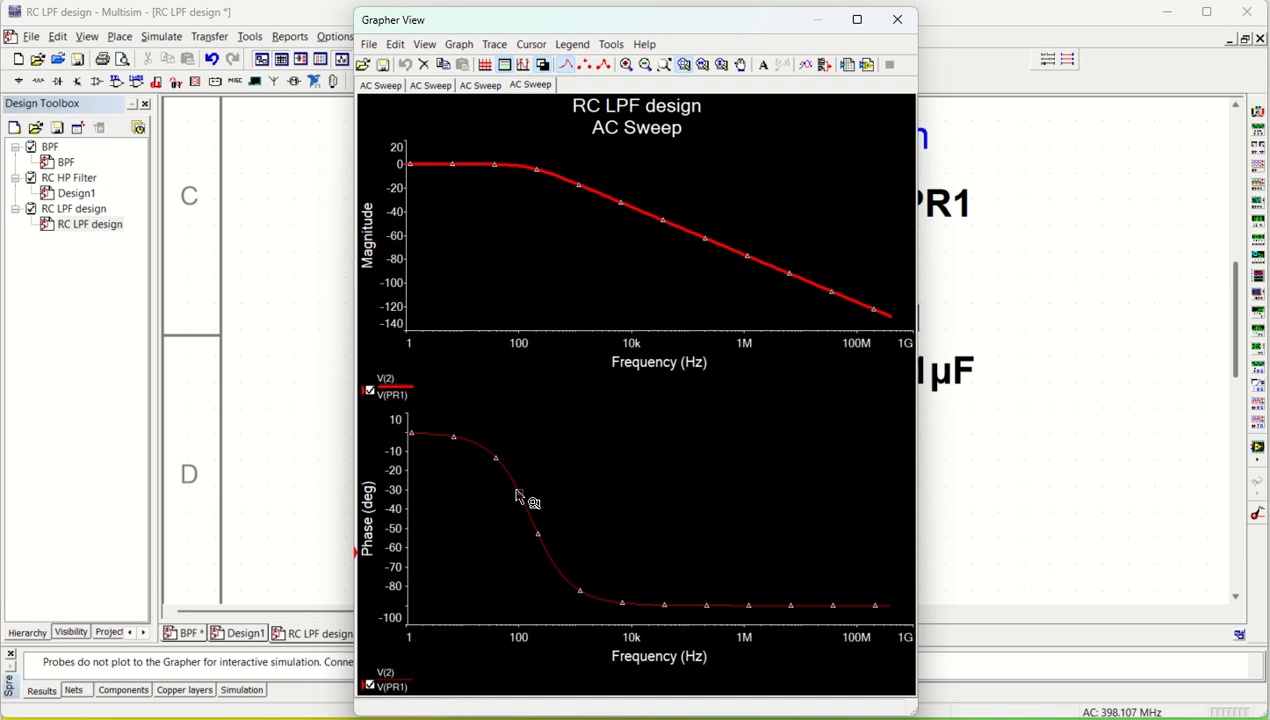
pyautogui.click(494, 44)
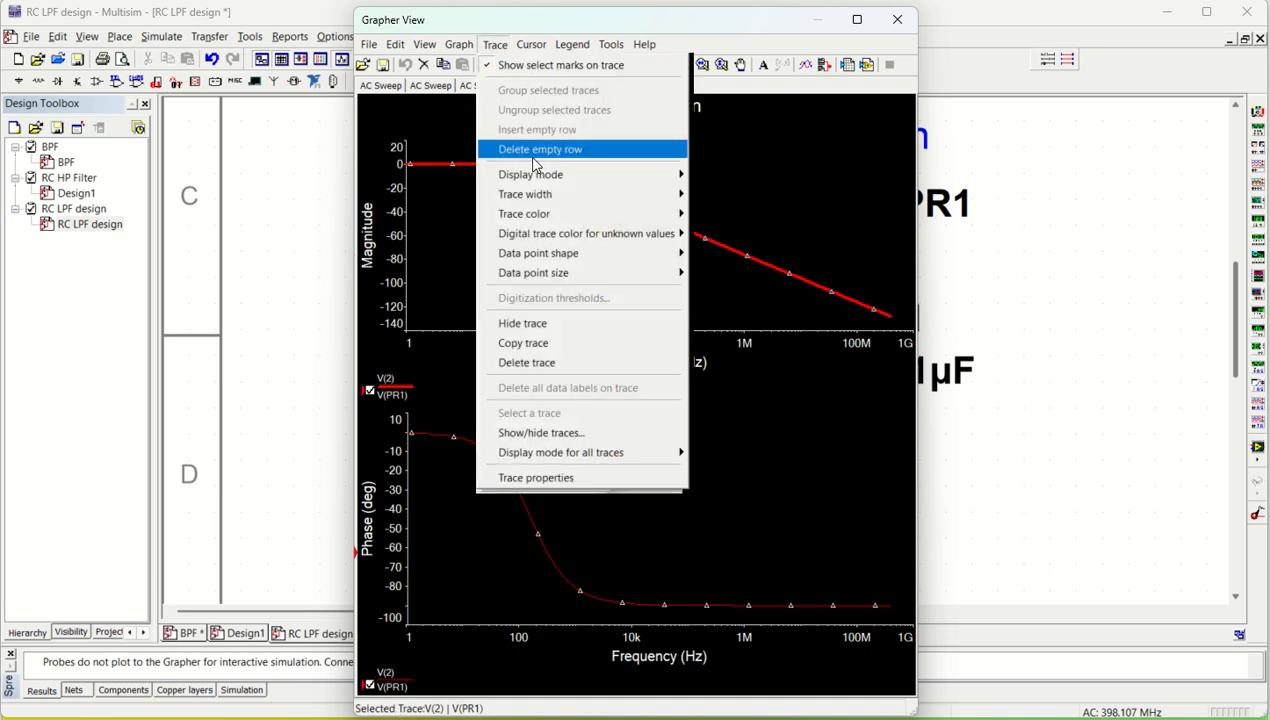
pyautogui.moveTo(658, 200)
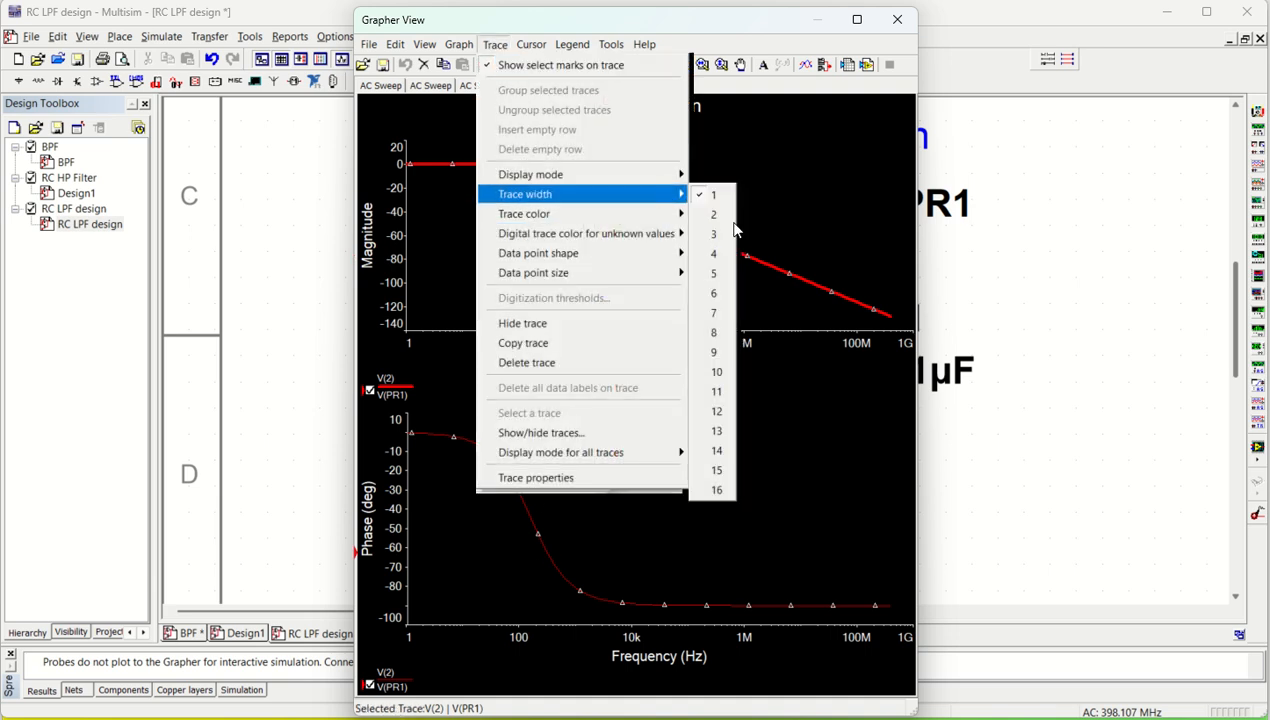
pyautogui.click(717, 254)
# Show the grid and the cursors on the magnitude plot
pyautogui.click(528, 232)
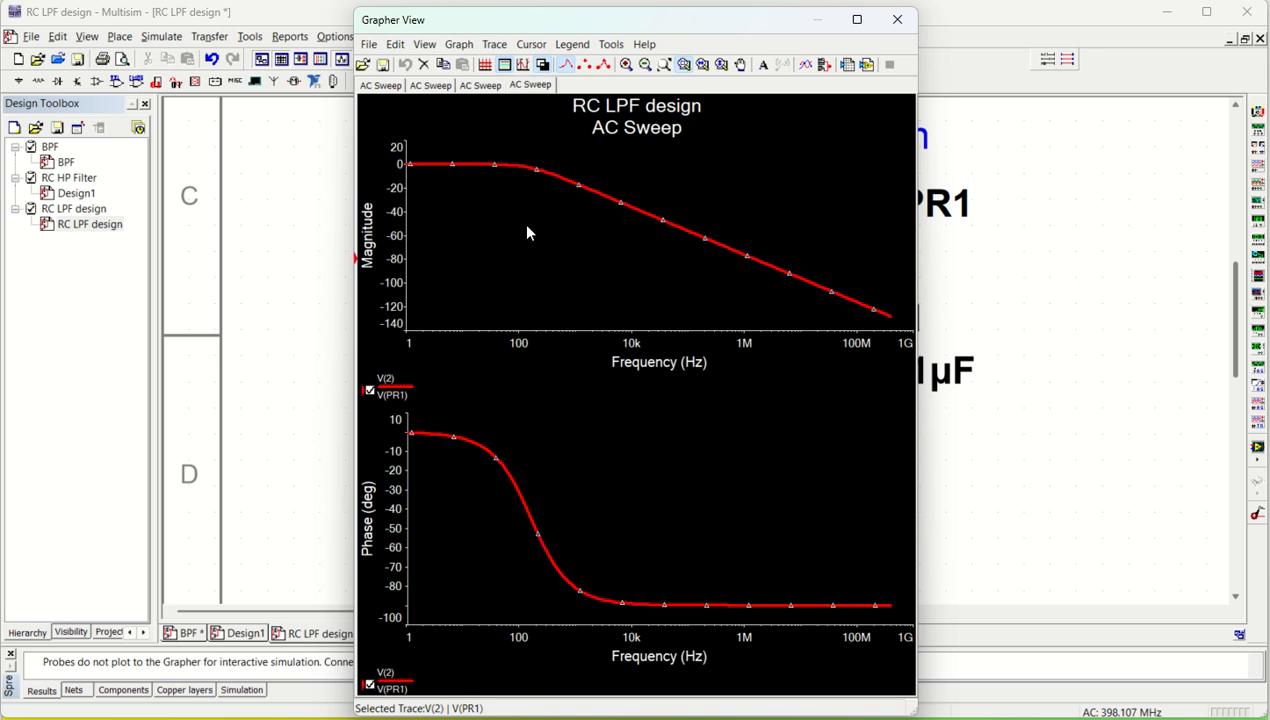
pyautogui.click(485, 64)
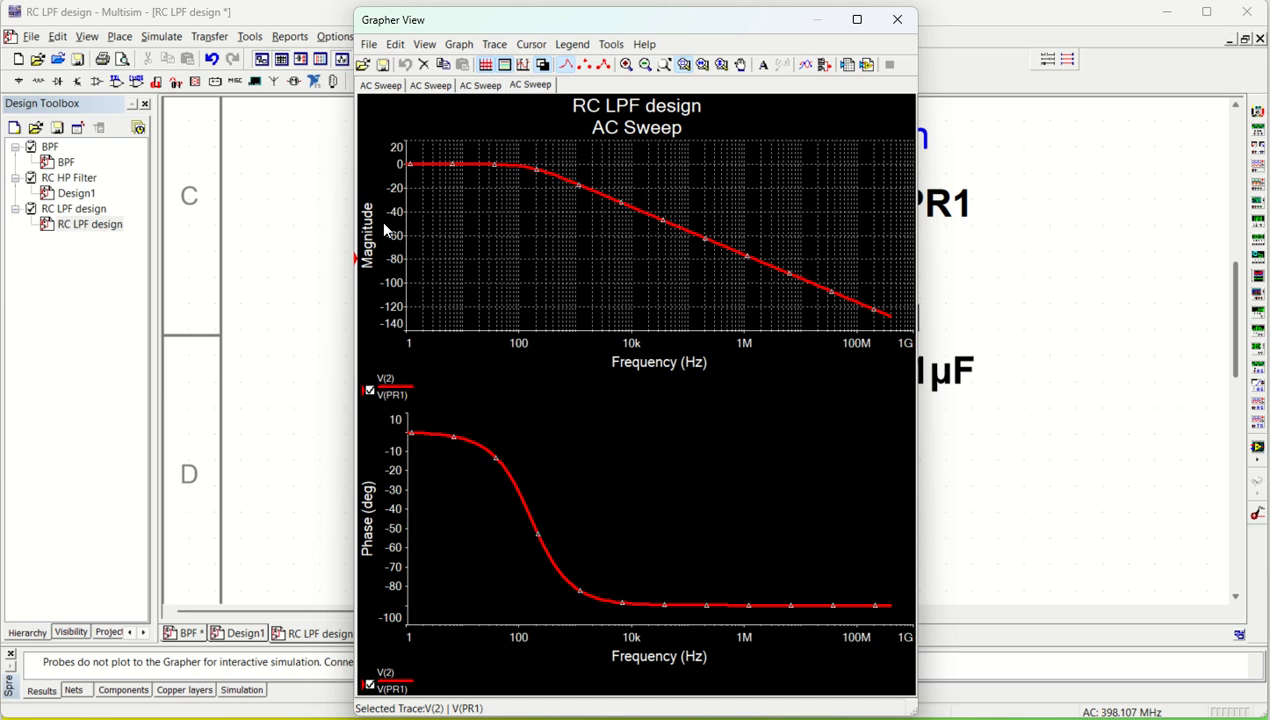
pyautogui.click(530, 191)
pyautogui.rightClick(475, 192)
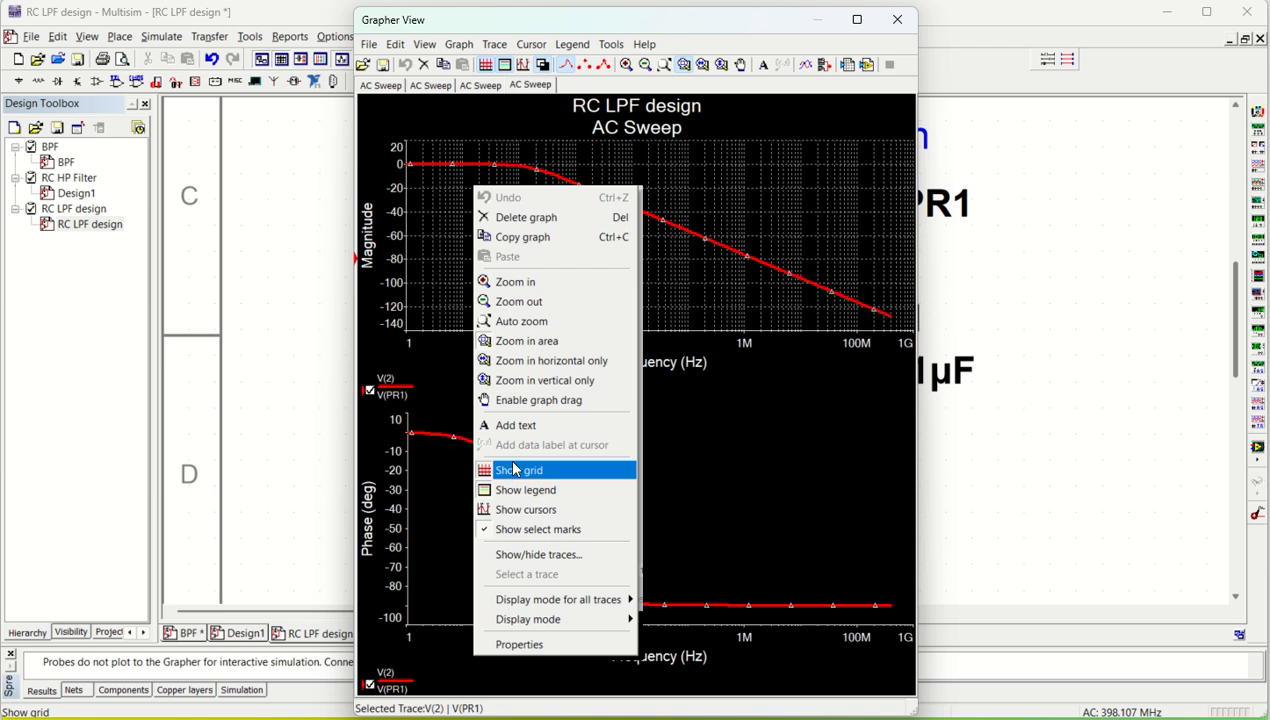
pyautogui.click(545, 514)
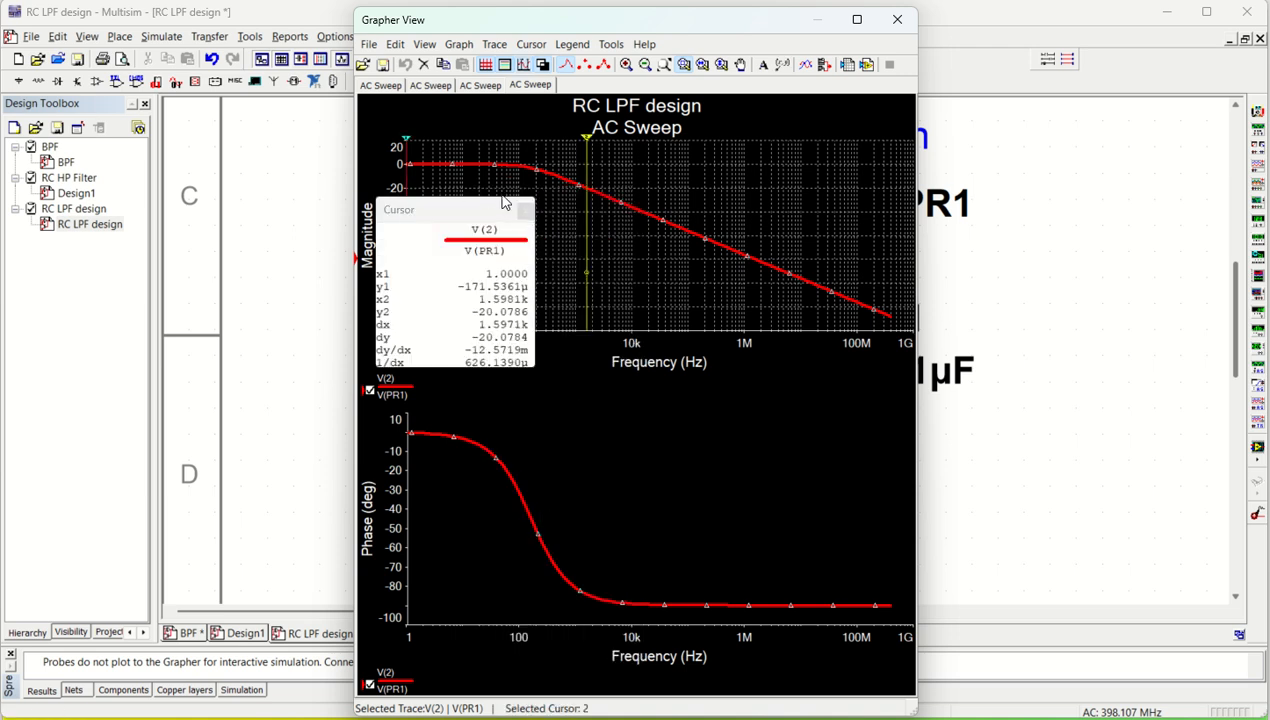
# Move cursor 2 on the magnitude plot to about 156 Hz to read the gain near cutoff
pyautogui.moveTo(586, 145); pyautogui.dragTo(531, 141)
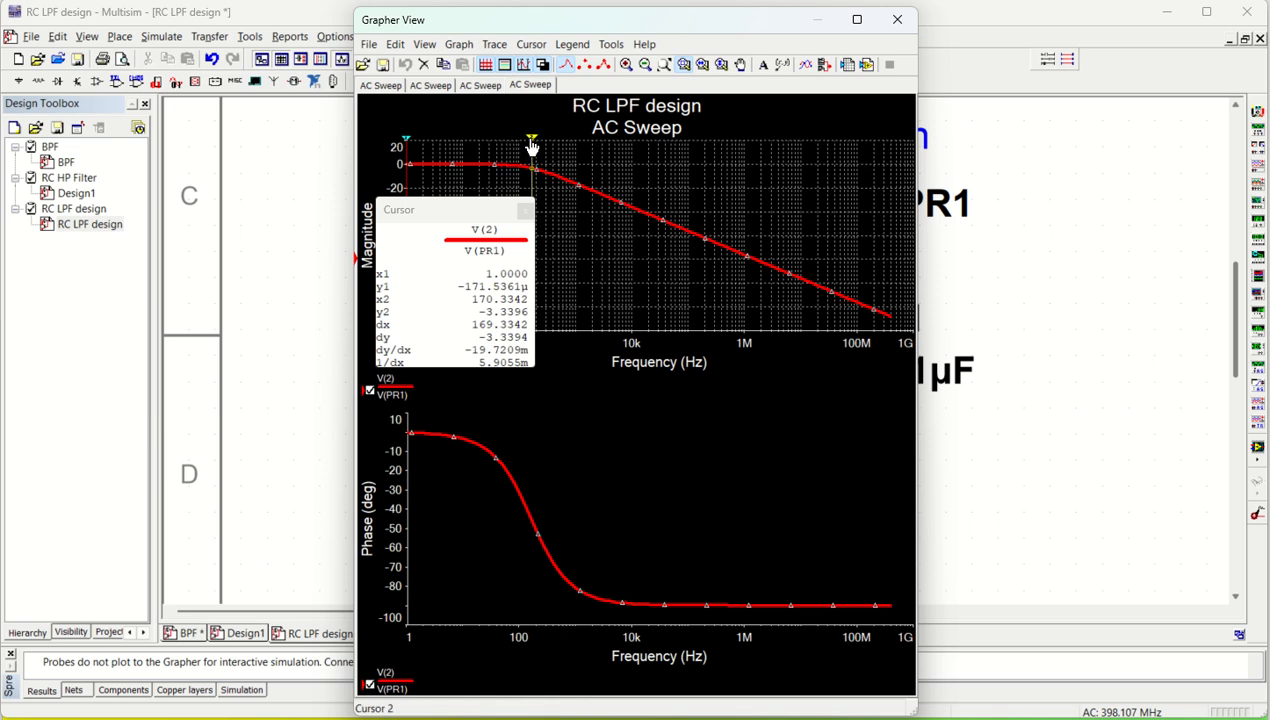
pyautogui.moveTo(530, 142); pyautogui.dragTo(531, 147)
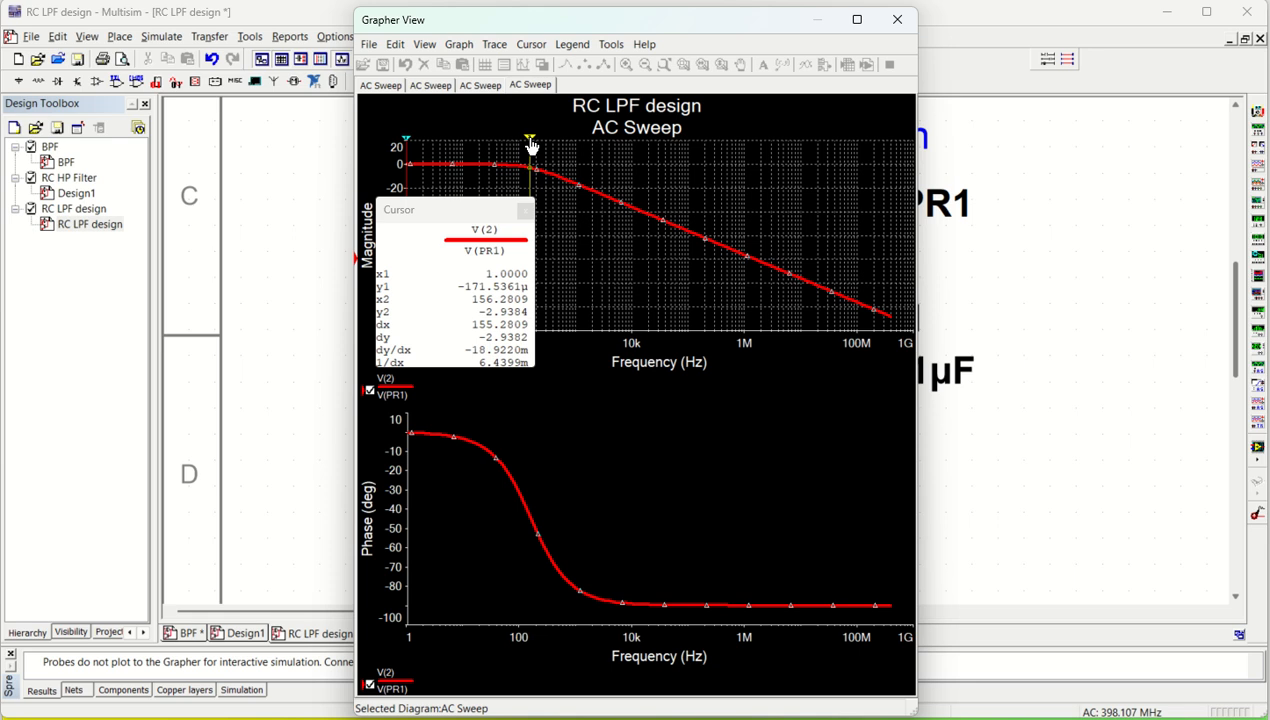
pyautogui.moveTo(531, 147); pyautogui.dragTo(530, 146)
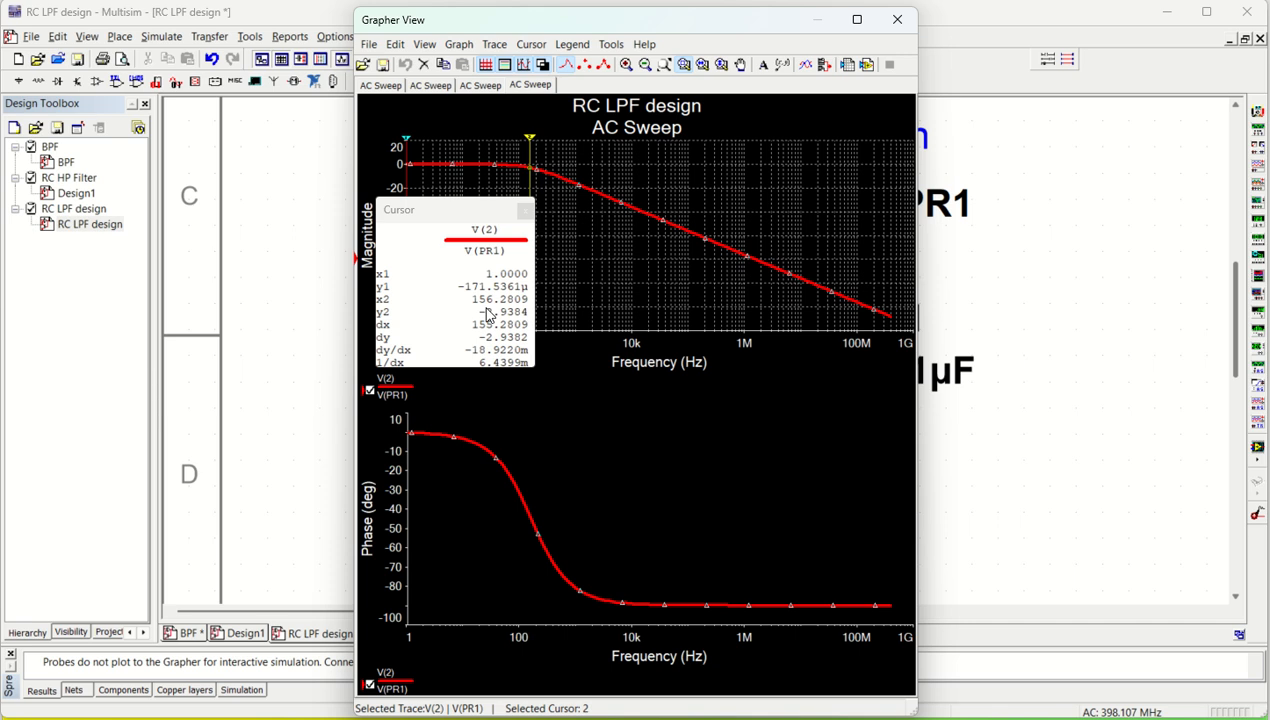
# Switch to the Excel workbook design calculation.xlsx and check the R, C and fc values in cells D52 to D54
pyautogui.click(288, 406)
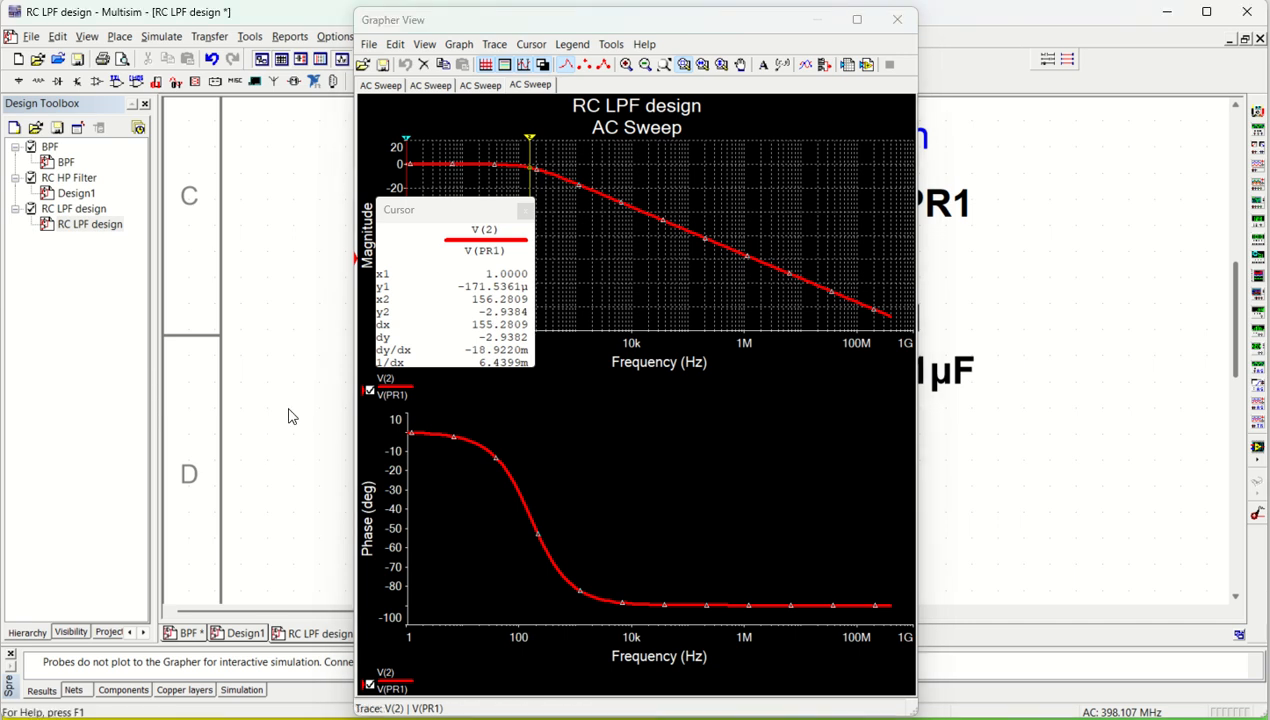
pyautogui.click(744, 706)
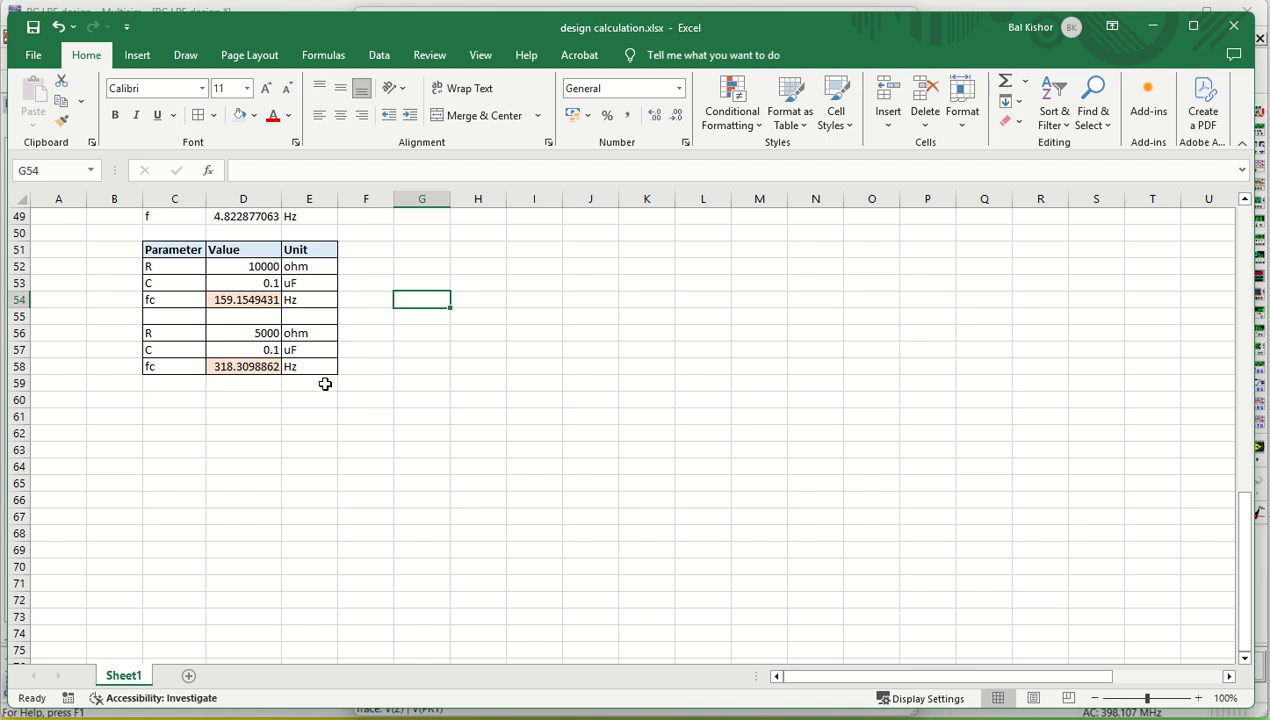
pyautogui.click(243, 301)
pyautogui.click(248, 266)
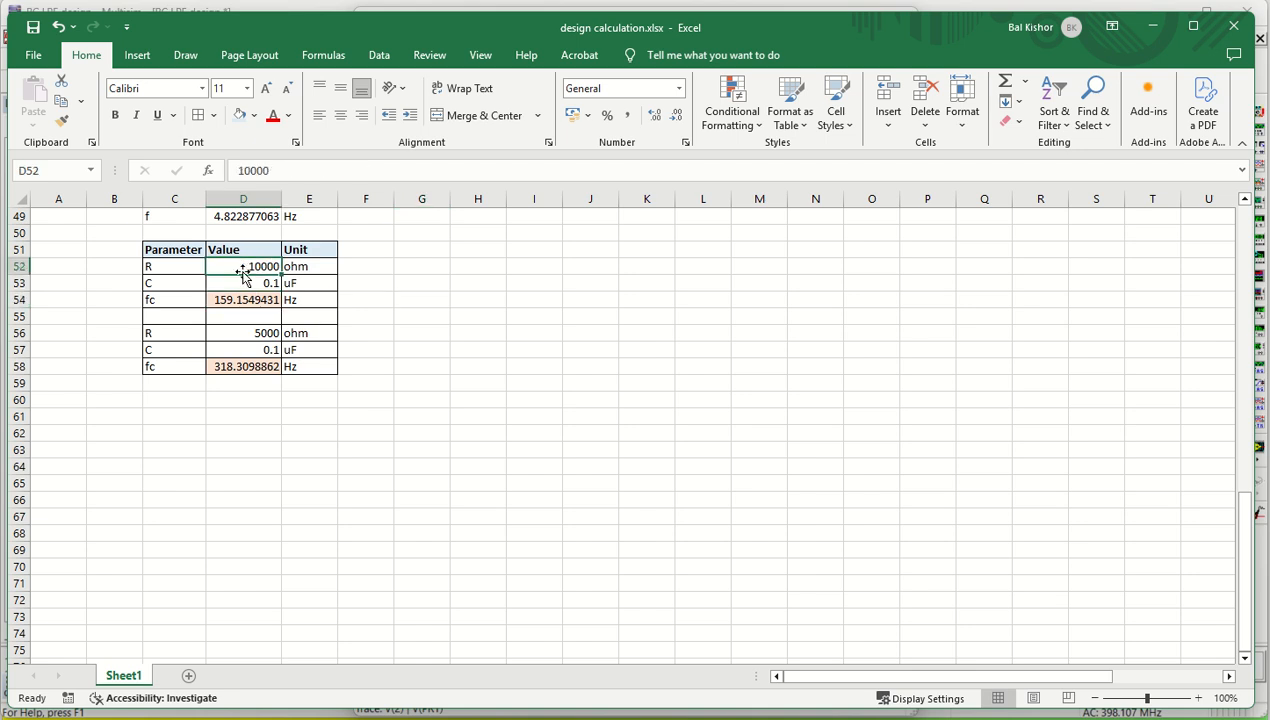
pyautogui.click(243, 284)
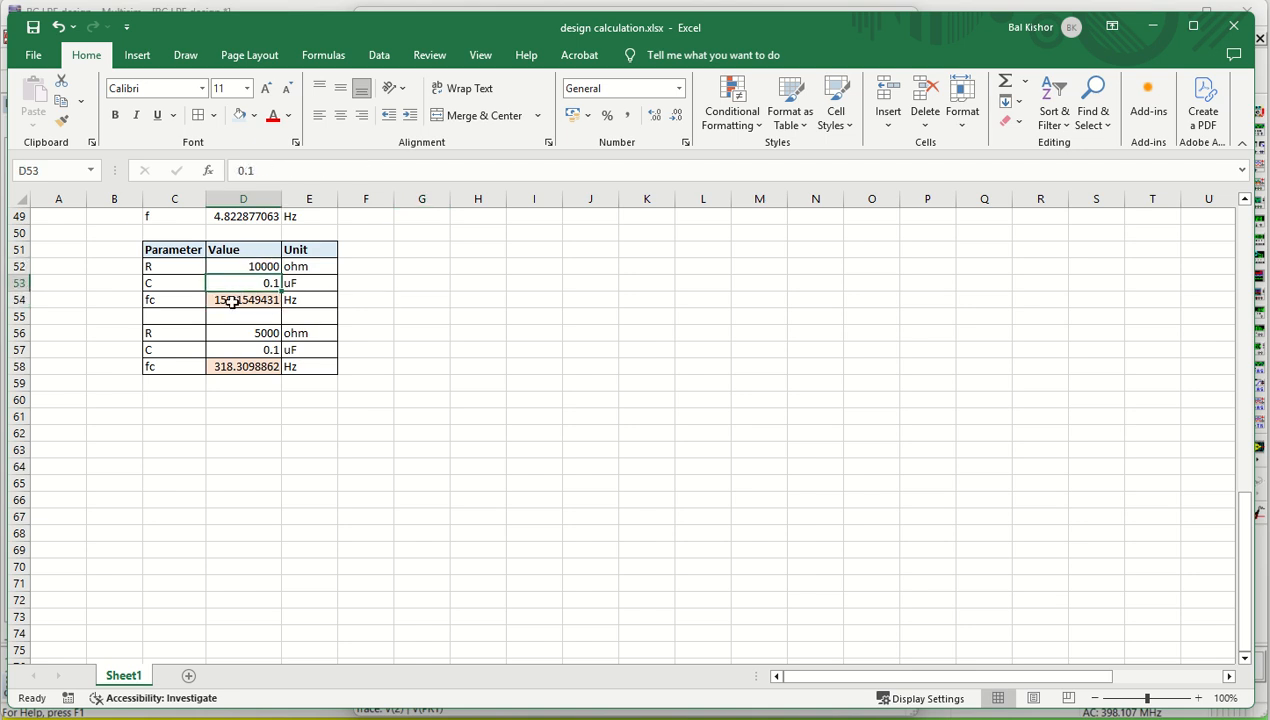
# Set the resistance R in cell D52 to 1000 ohm and return to Multisim
pyautogui.doubleClick(266, 267)
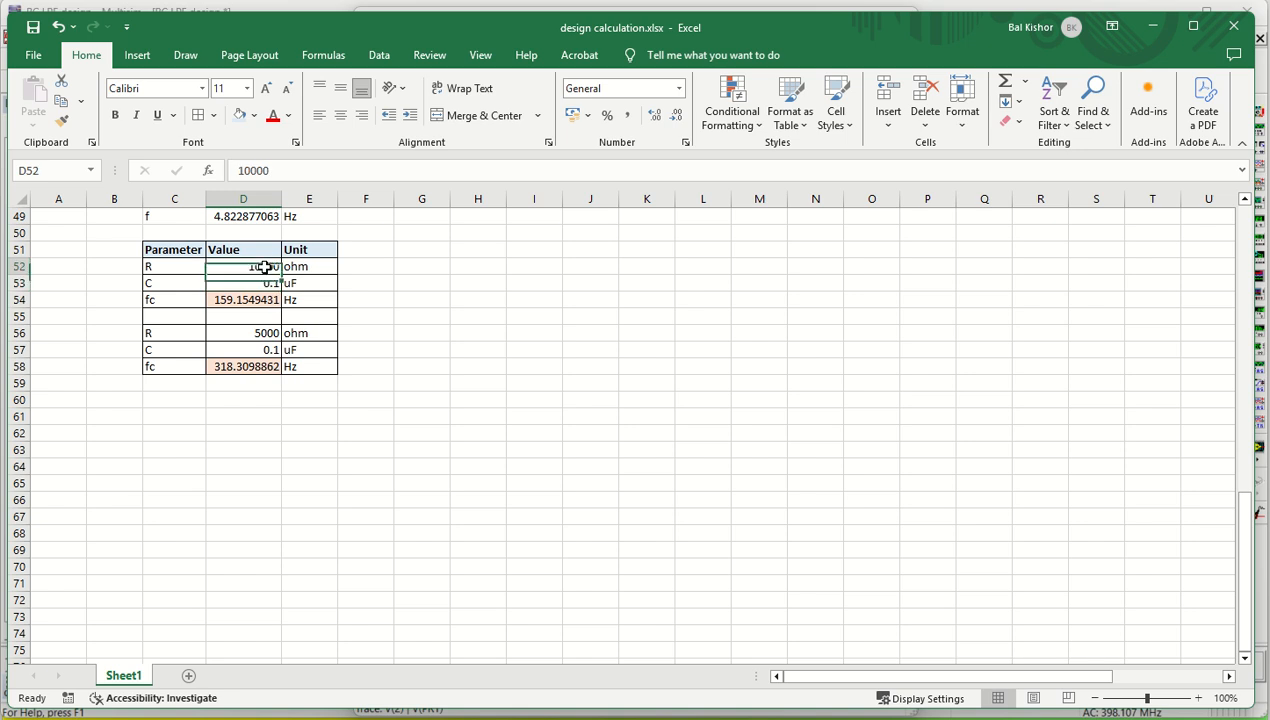
pyautogui.press('BackSpace')
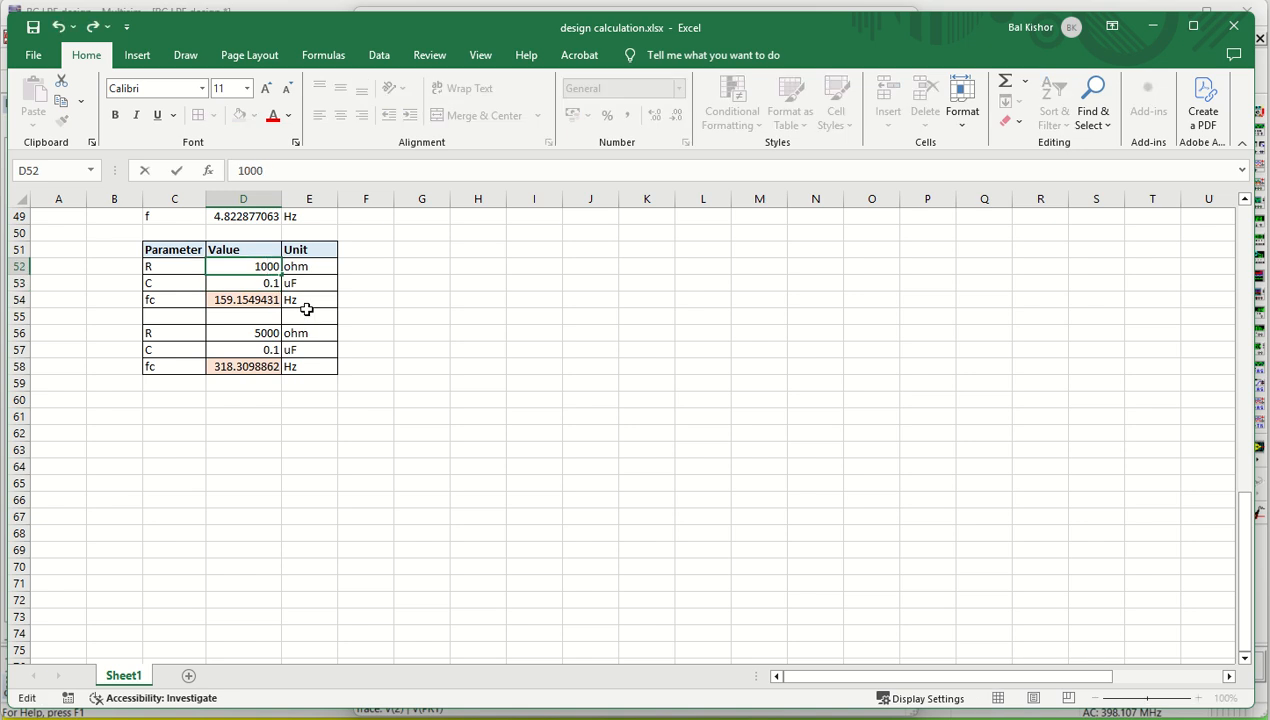
pyautogui.press('Return')
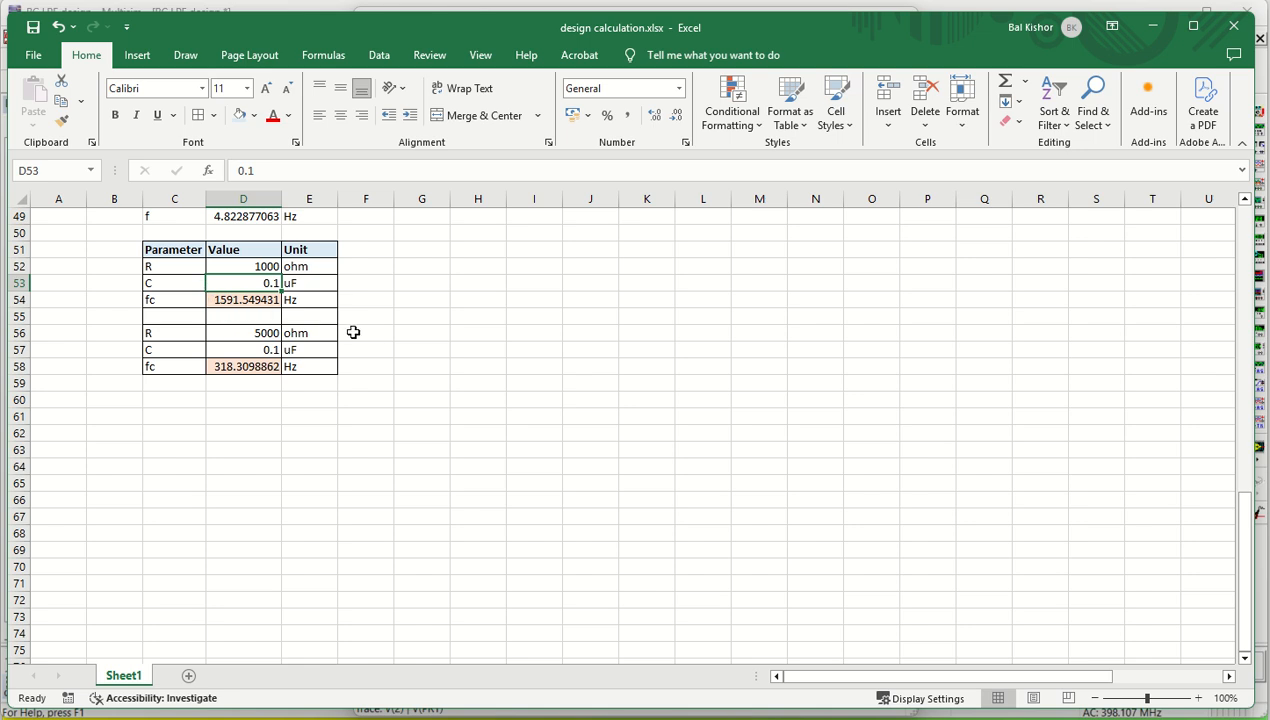
pyautogui.click(1152, 28)
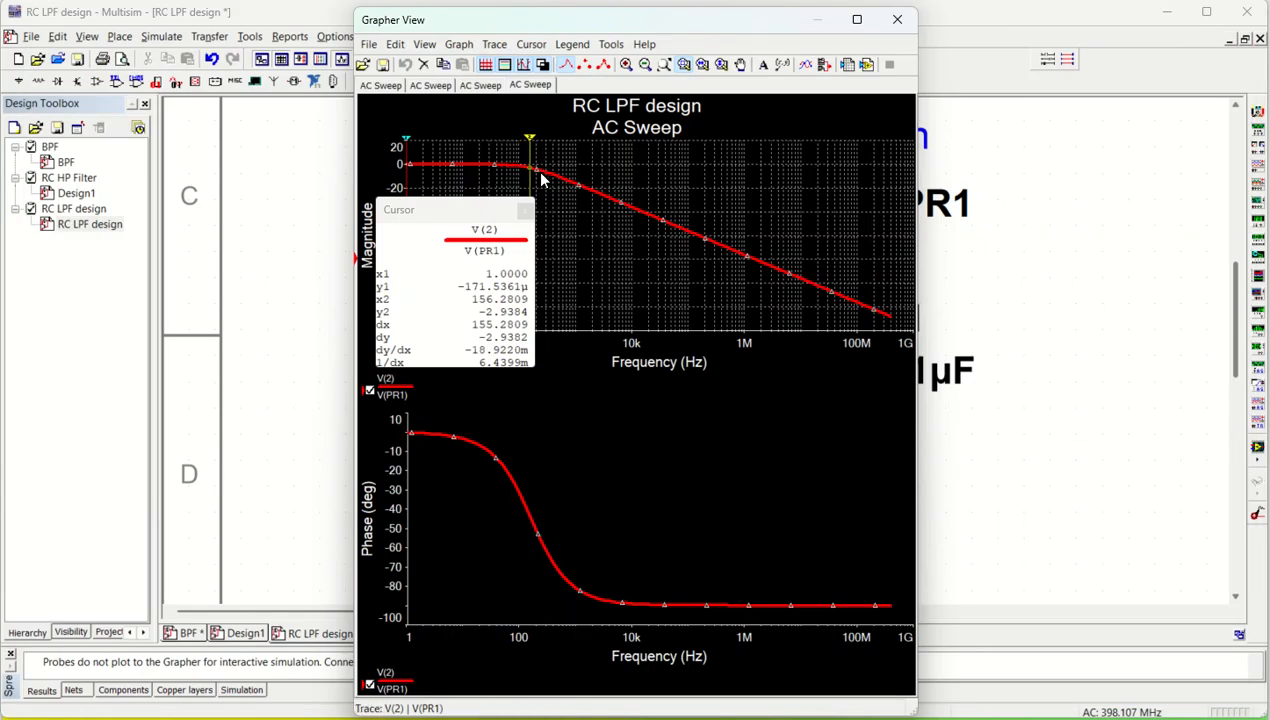
# Close the Grapher window and set the resistance of R1 to 1 kΩ
pyautogui.click(995, 277)
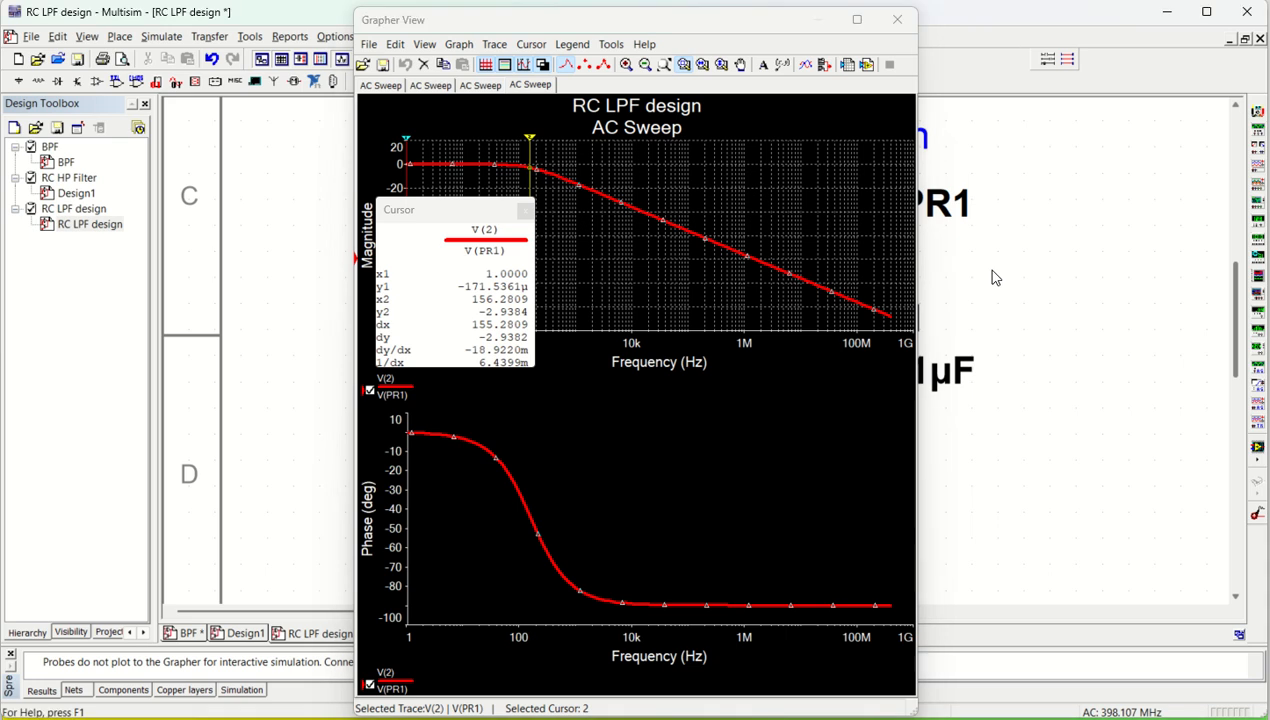
pyautogui.click(897, 20)
pyautogui.doubleClick(693, 226)
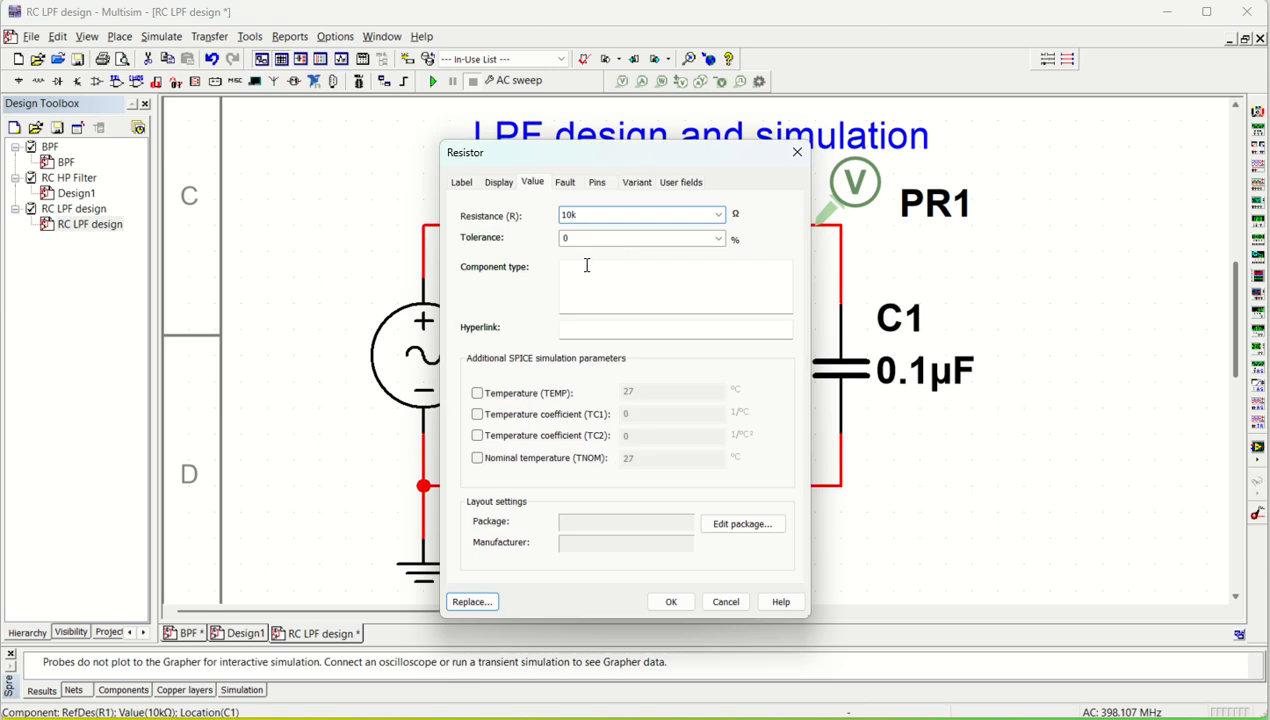
pyautogui.click(664, 606)
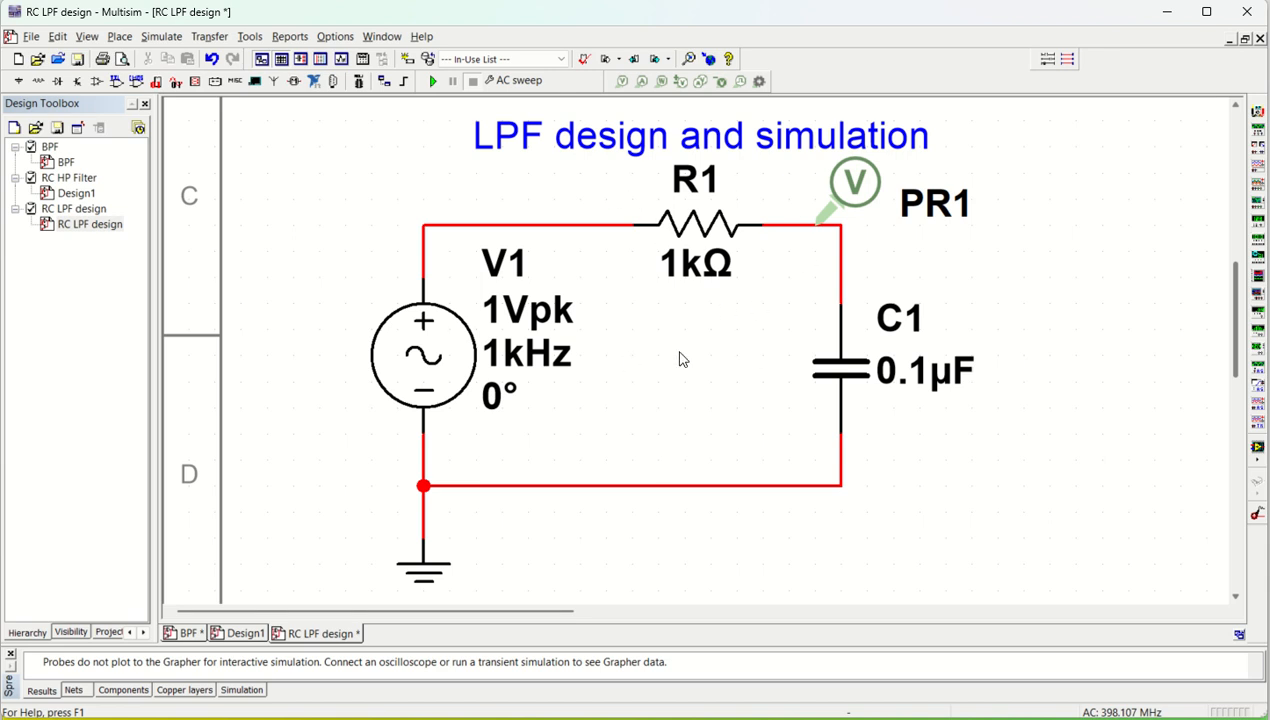
# Rerun the AC sweep and inspect the magnitude plot with cursor 2 at about 1.6 kHz, moving the readout off the plot
pyautogui.click(433, 81)
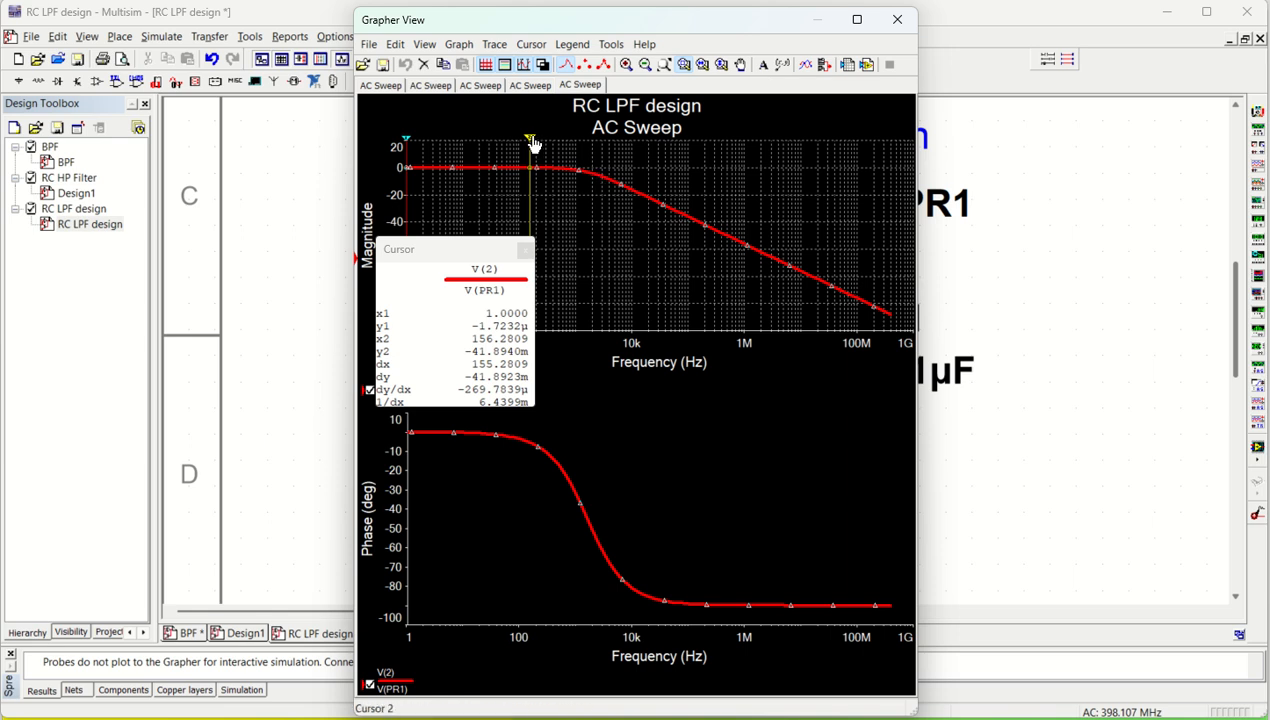
pyautogui.moveTo(530, 140); pyautogui.dragTo(565, 142)
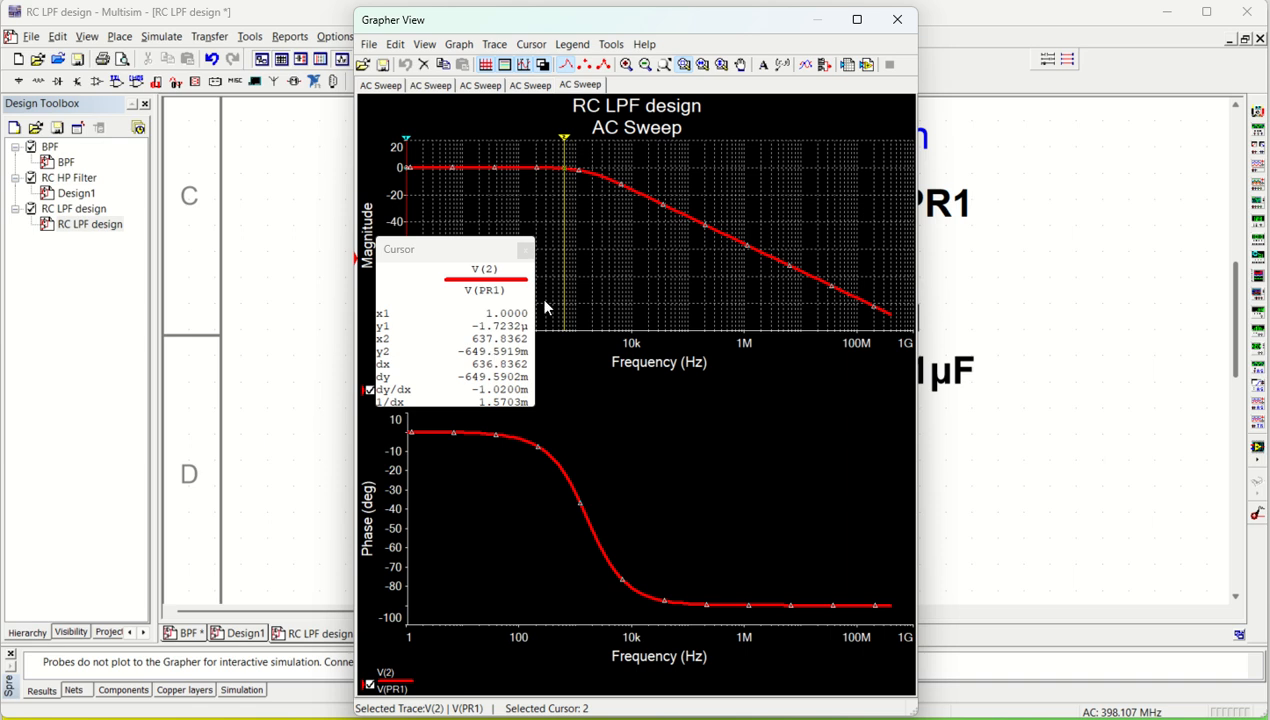
pyautogui.moveTo(565, 142); pyautogui.dragTo(587, 142)
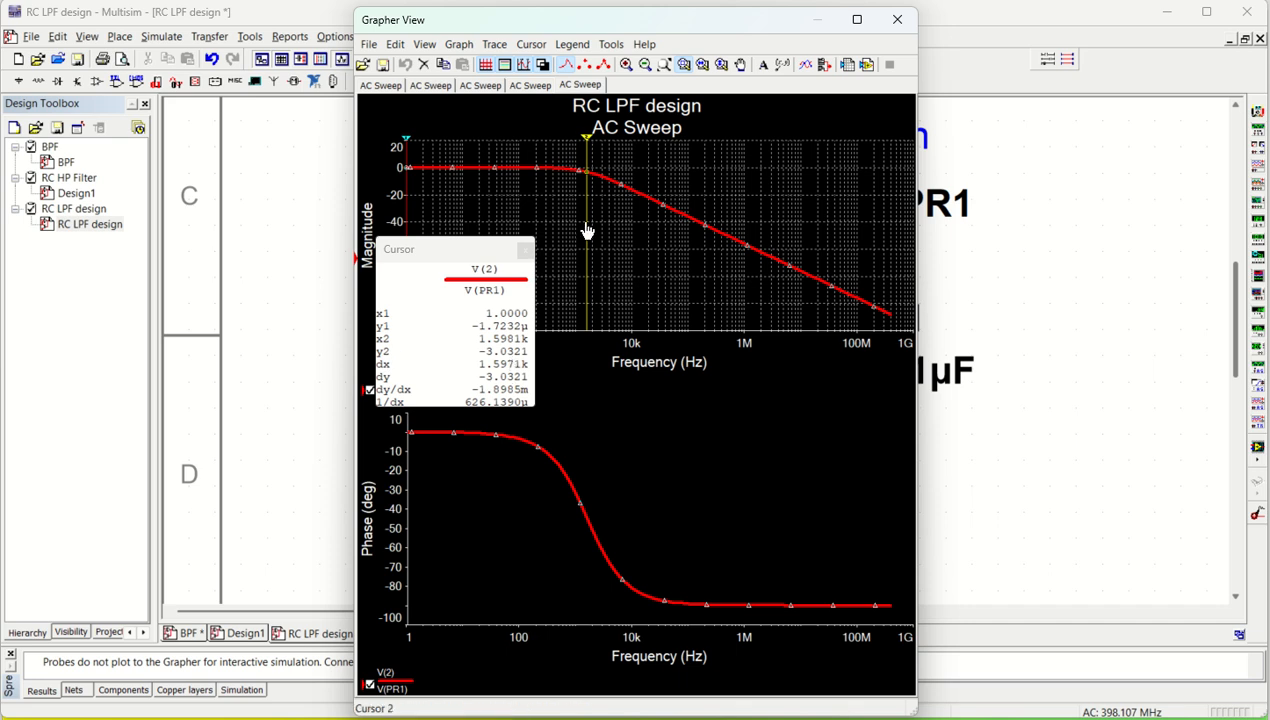
pyautogui.moveTo(447, 255); pyautogui.dragTo(745, 416)
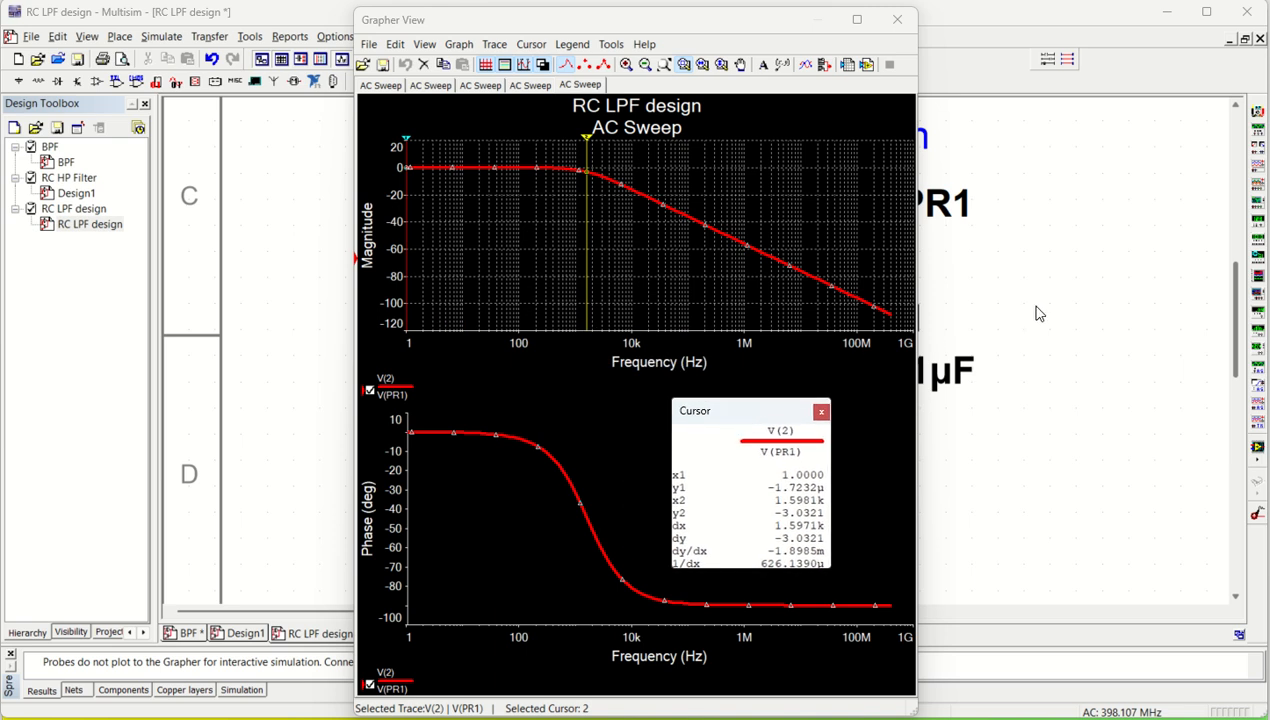
pyautogui.click(897, 19)
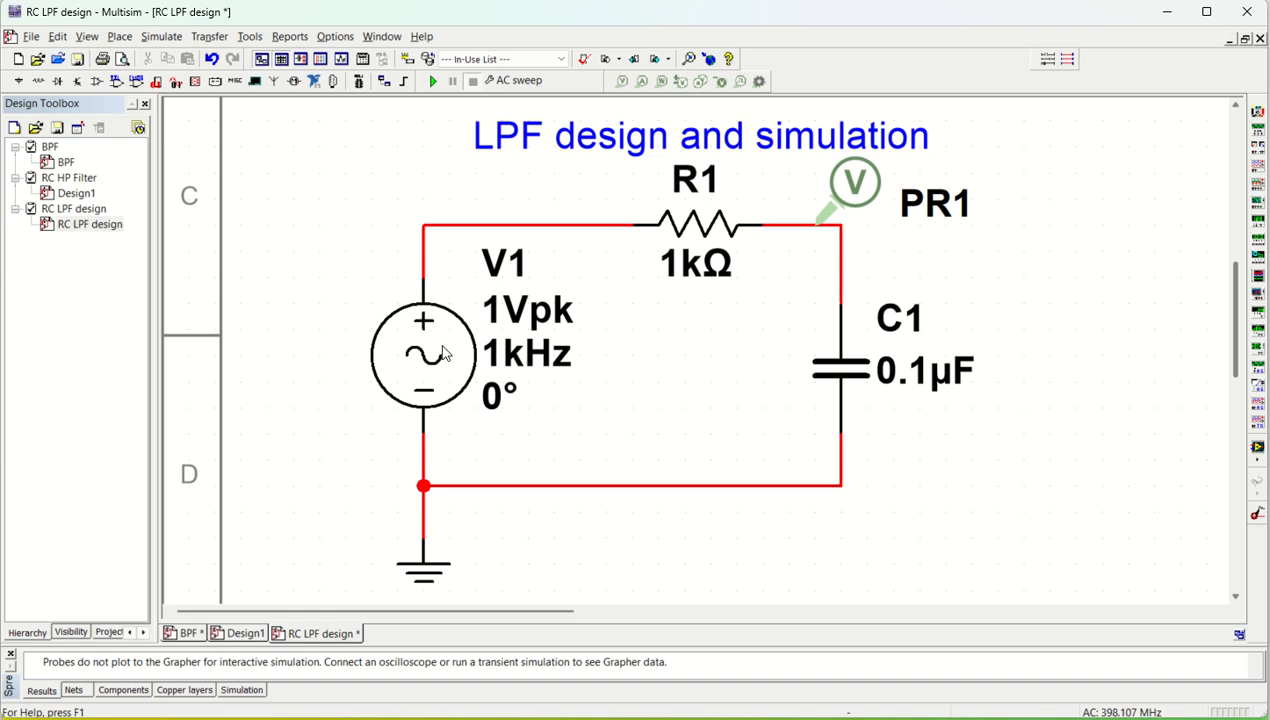
# Review the value settings of the AC voltage source V1, keeping them as they are
pyautogui.doubleClick(441, 346)
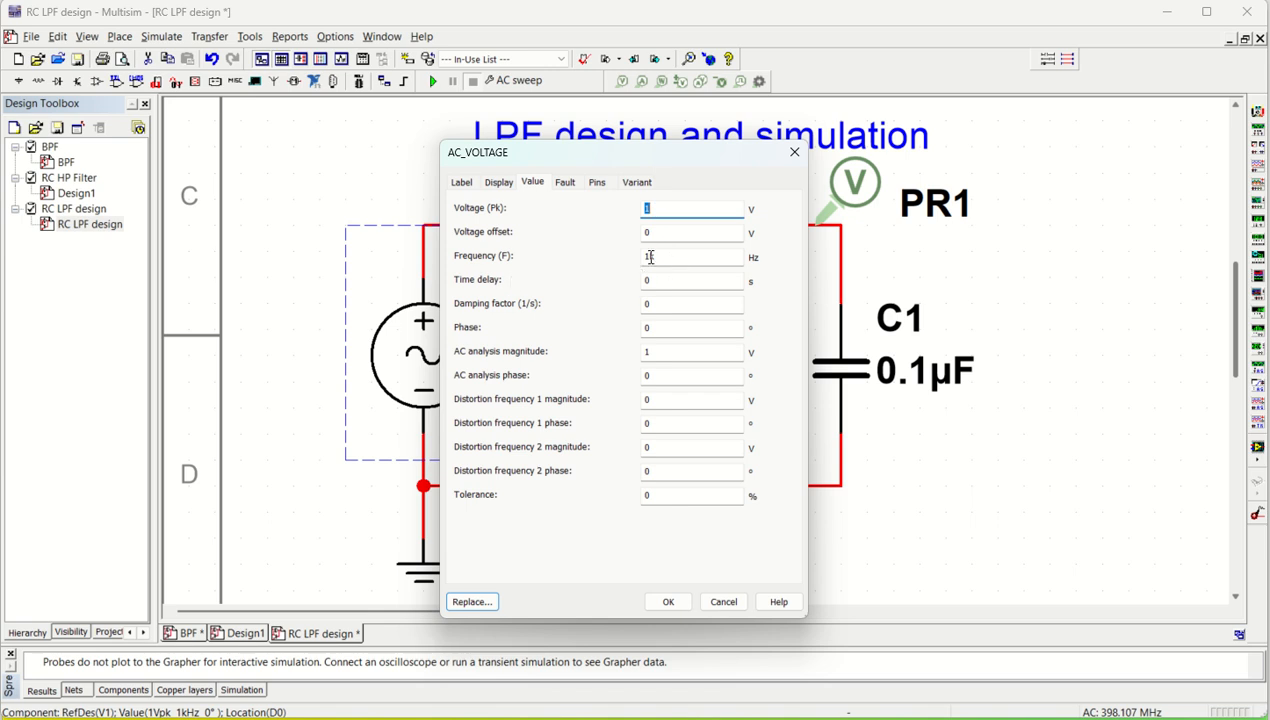
pyautogui.click(795, 154)
pyautogui.click(664, 427)
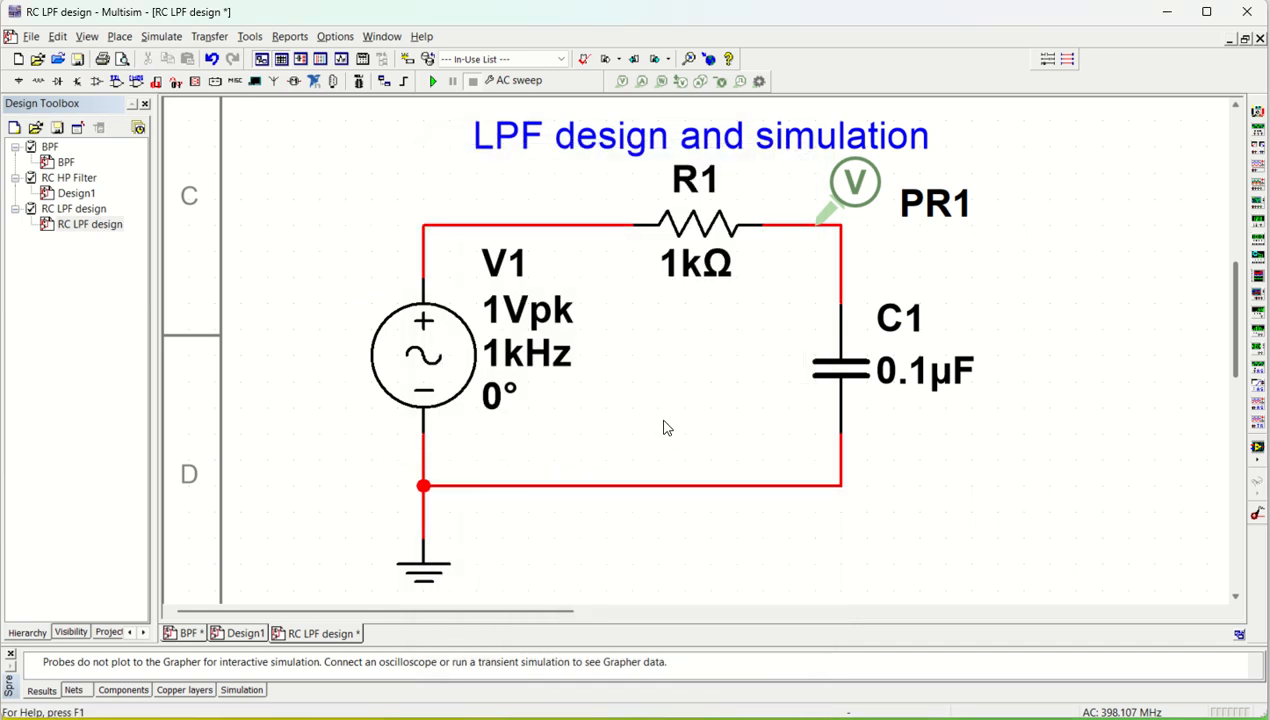